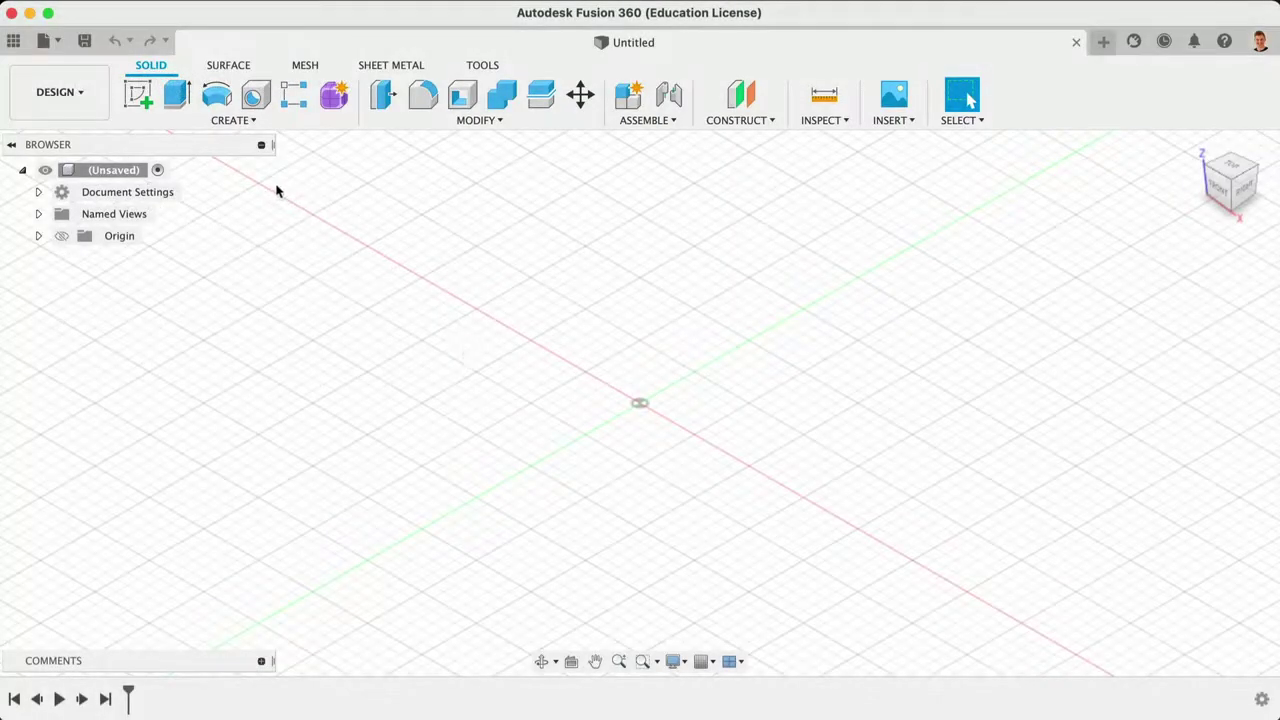
# Step: Show the Data Panel, browse the CAM Samples, Basic Training and Design Samples projects, and open Design Samples
pyautogui.click(13, 41)
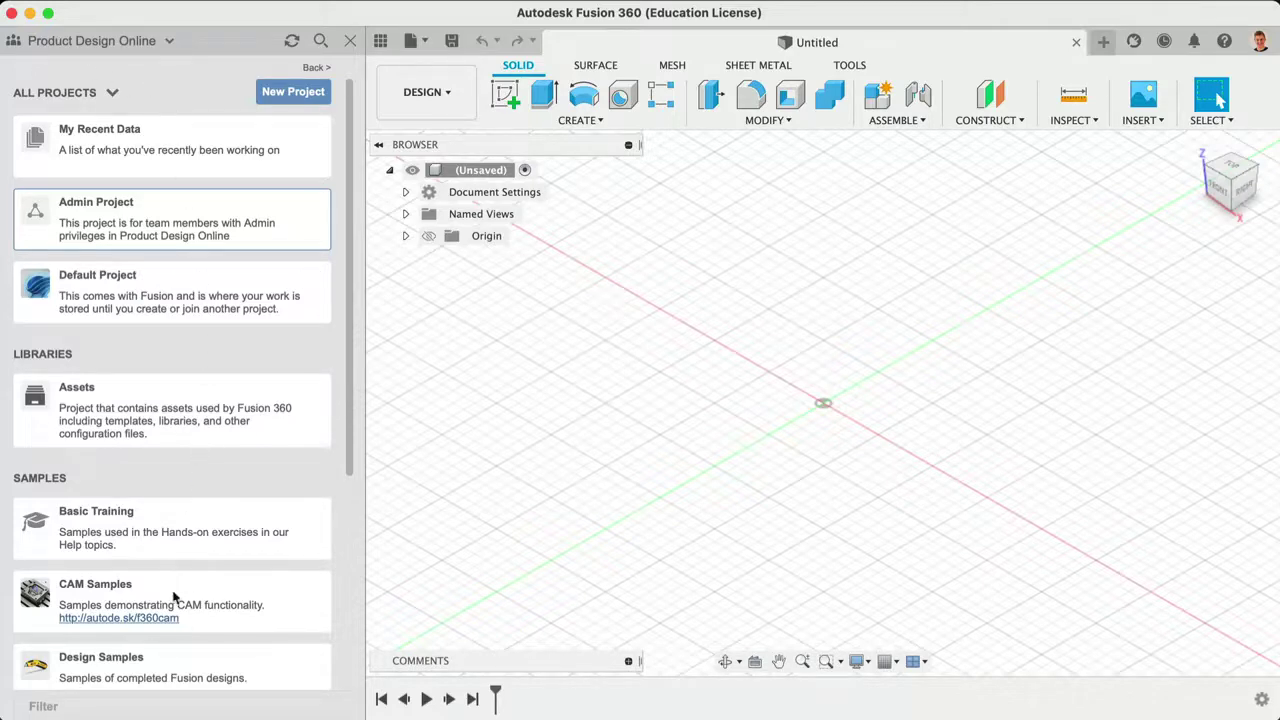
pyautogui.click(170, 592)
pyautogui.click(171, 527)
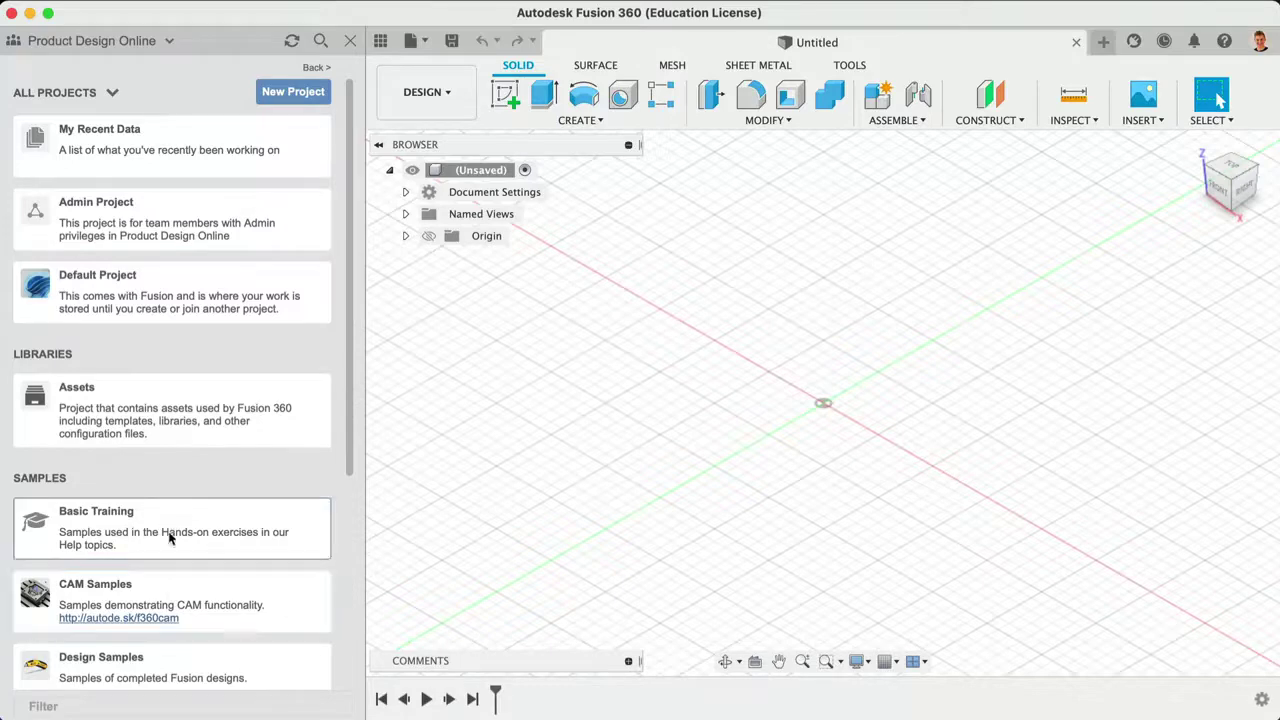
pyautogui.click(172, 652)
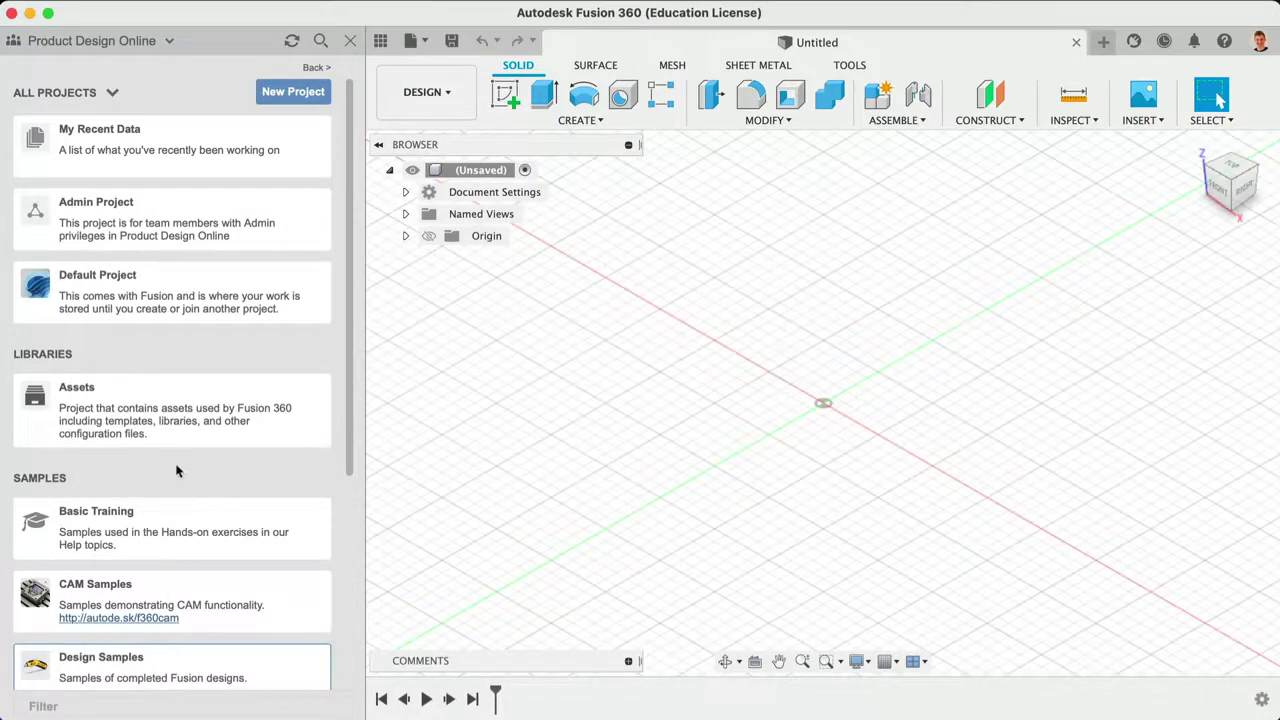
pyautogui.scroll(-3, 179, 665)
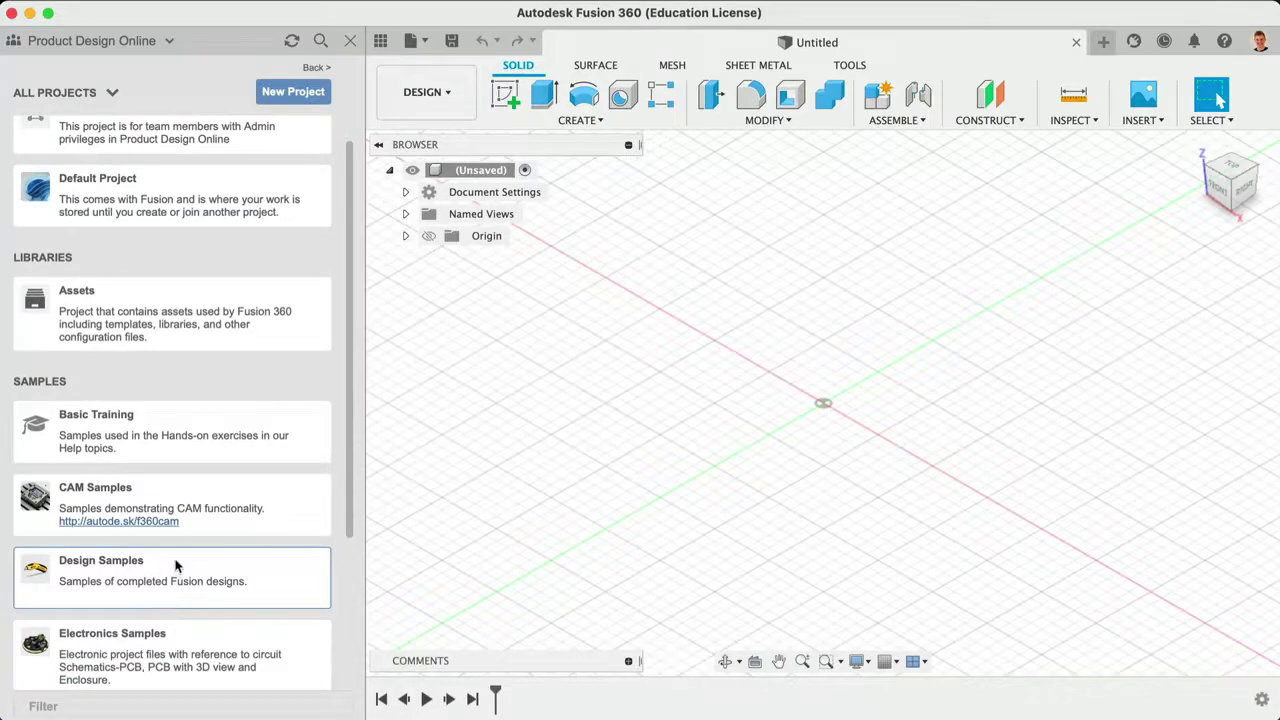
pyautogui.doubleClick(175, 566)
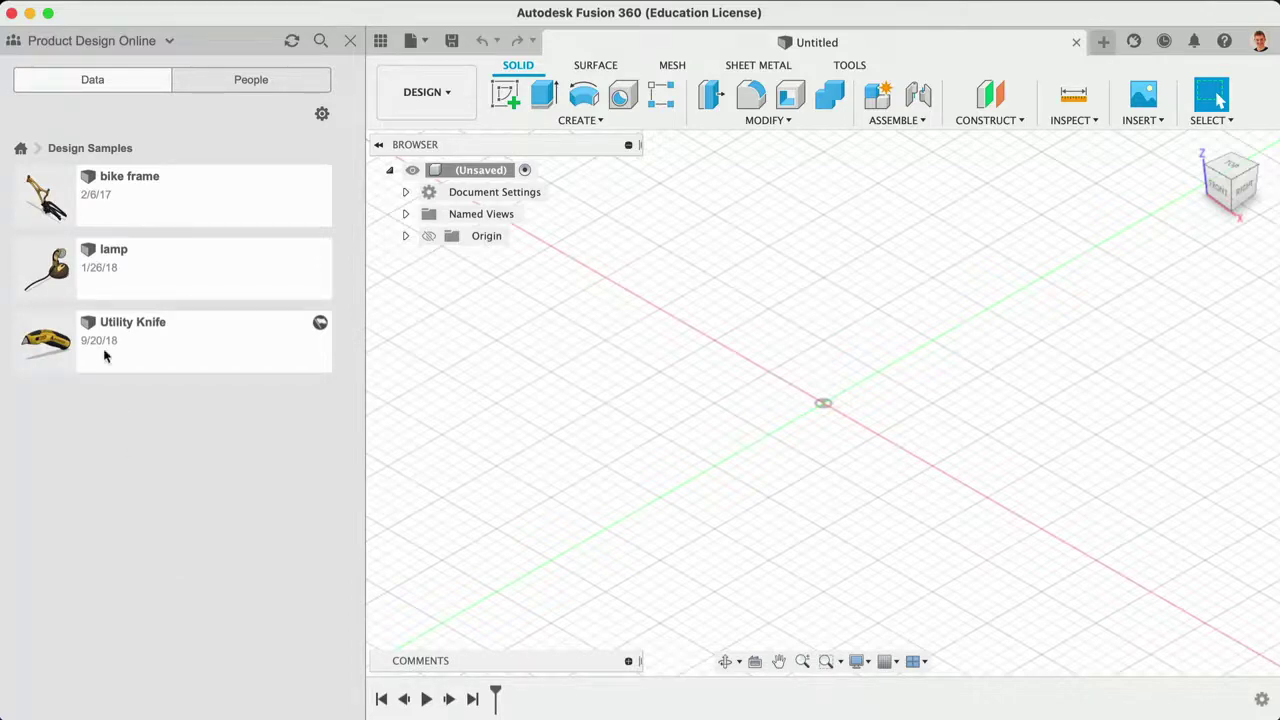
# Step: From the projects list, create a project named 'Learn Fusion 360 in 90 minutes' and open it
pyautogui.click(21, 151)
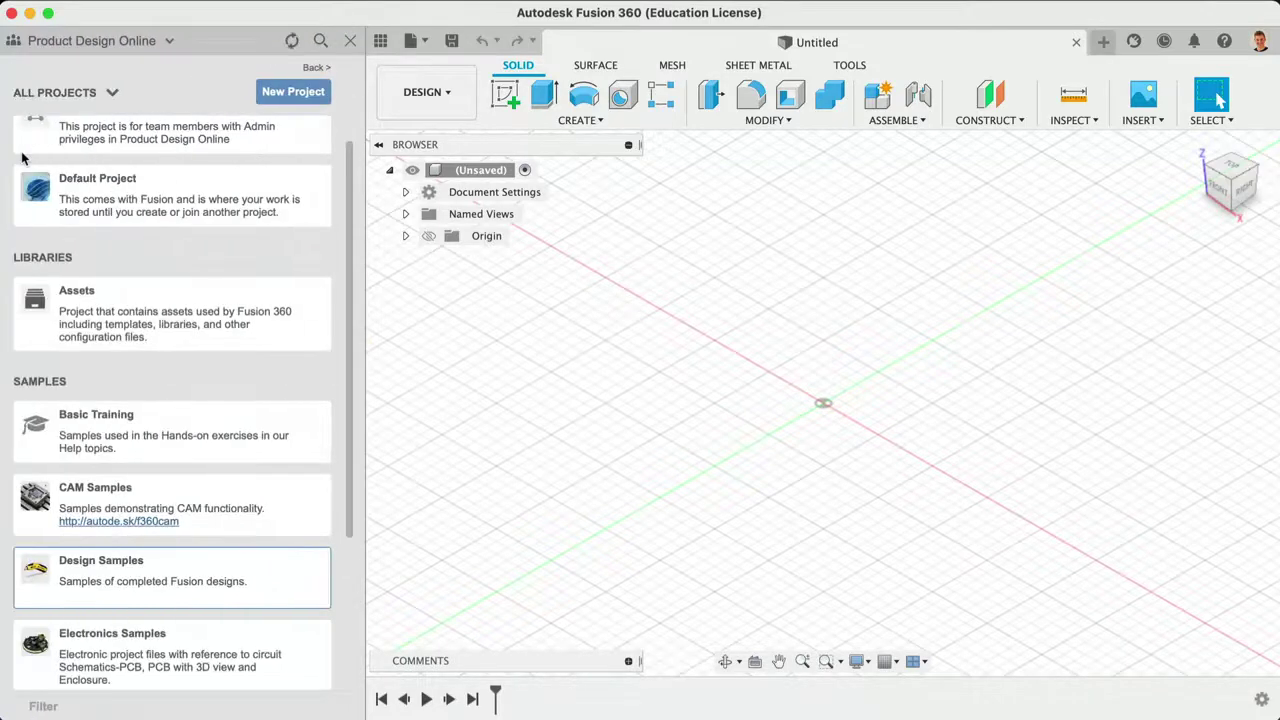
pyautogui.click(279, 93)
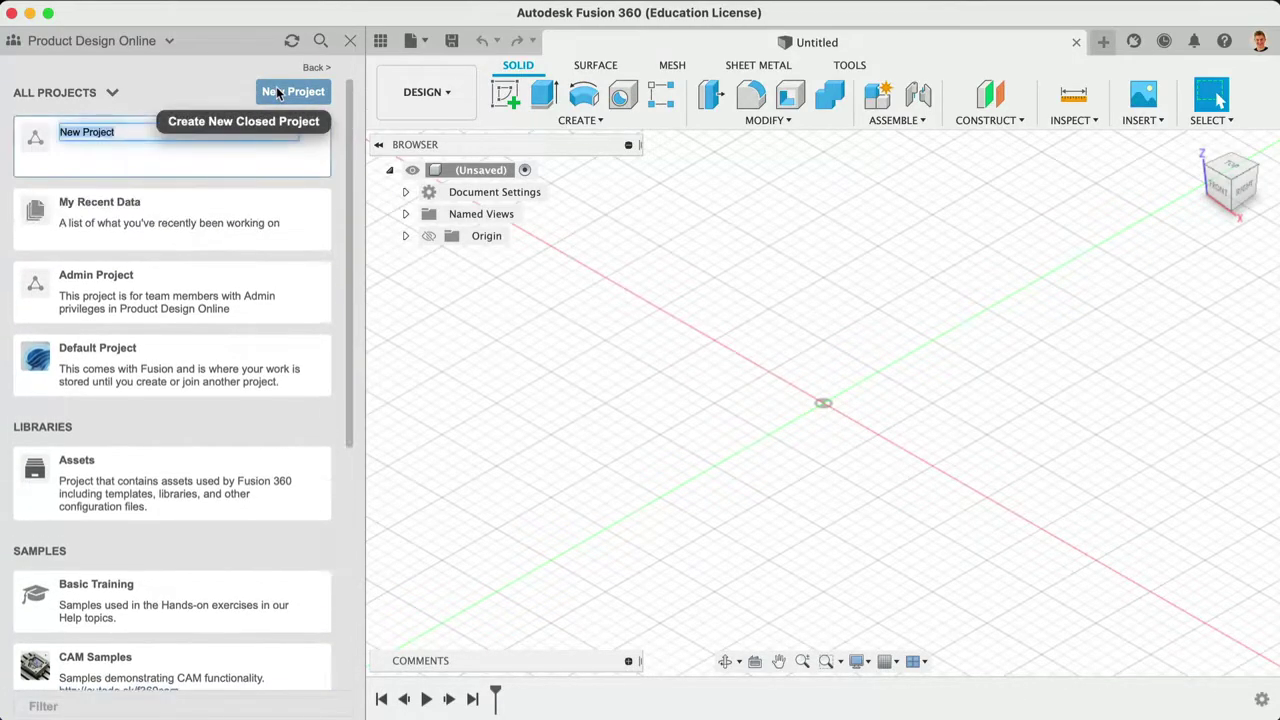
pyautogui.write('L')
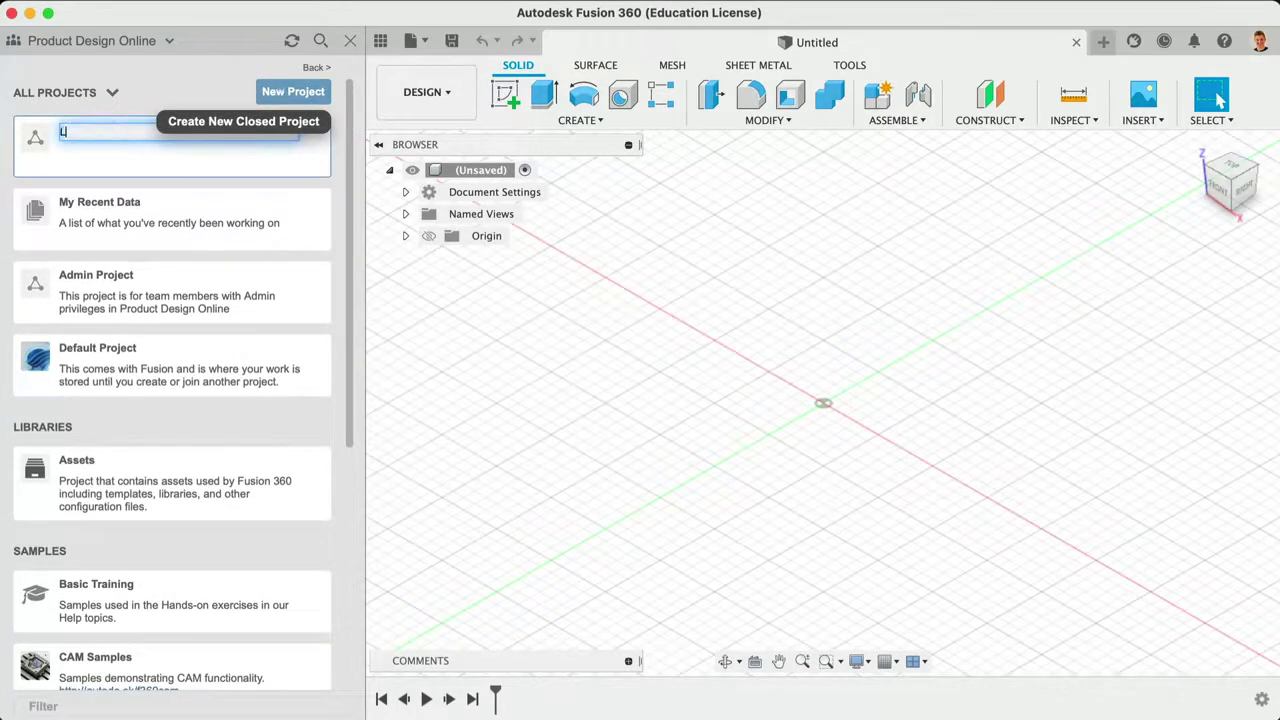
pyautogui.write('earn Fusion 360 ')
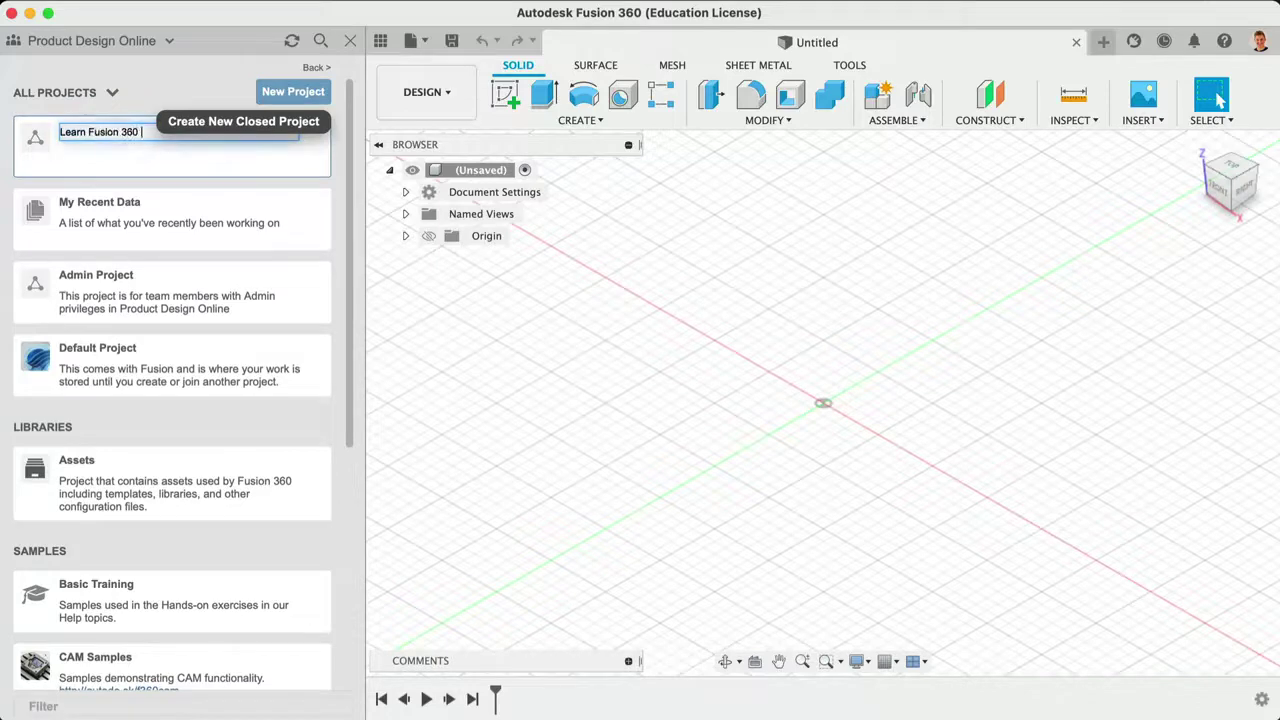
pyautogui.write('in 90 minutes')
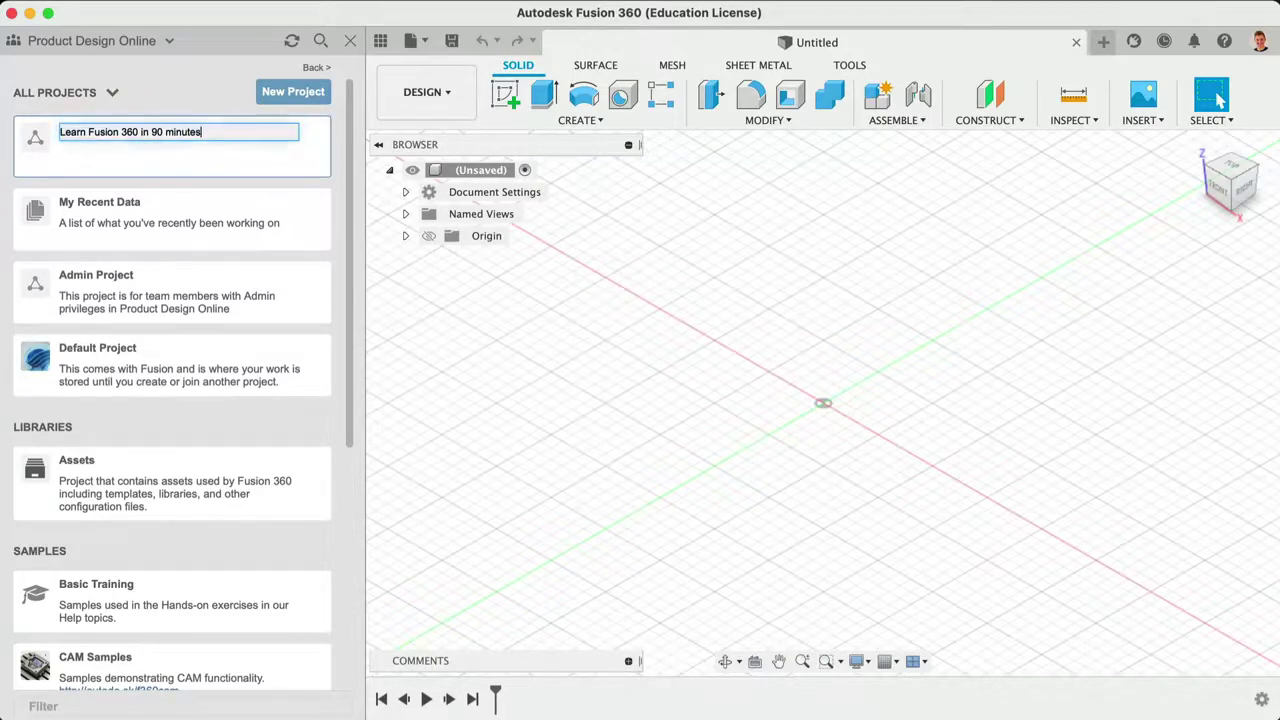
pyautogui.press('Return')
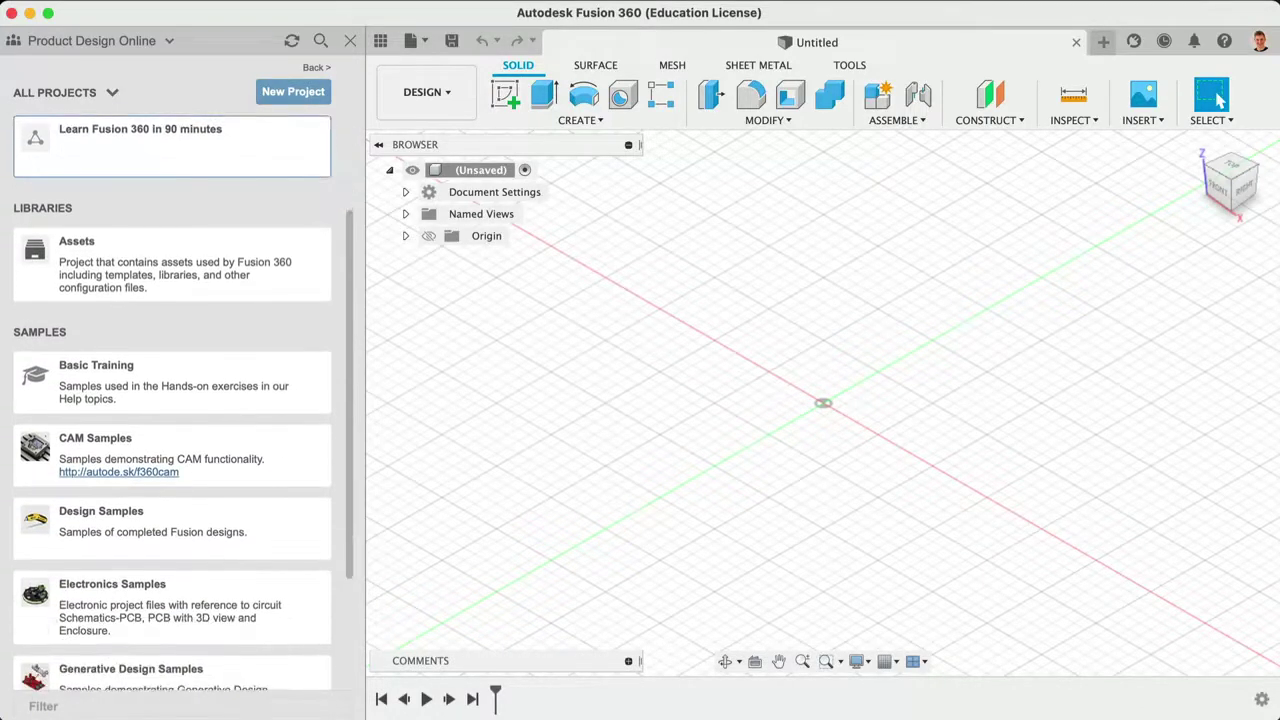
pyautogui.rightClick(163, 150)
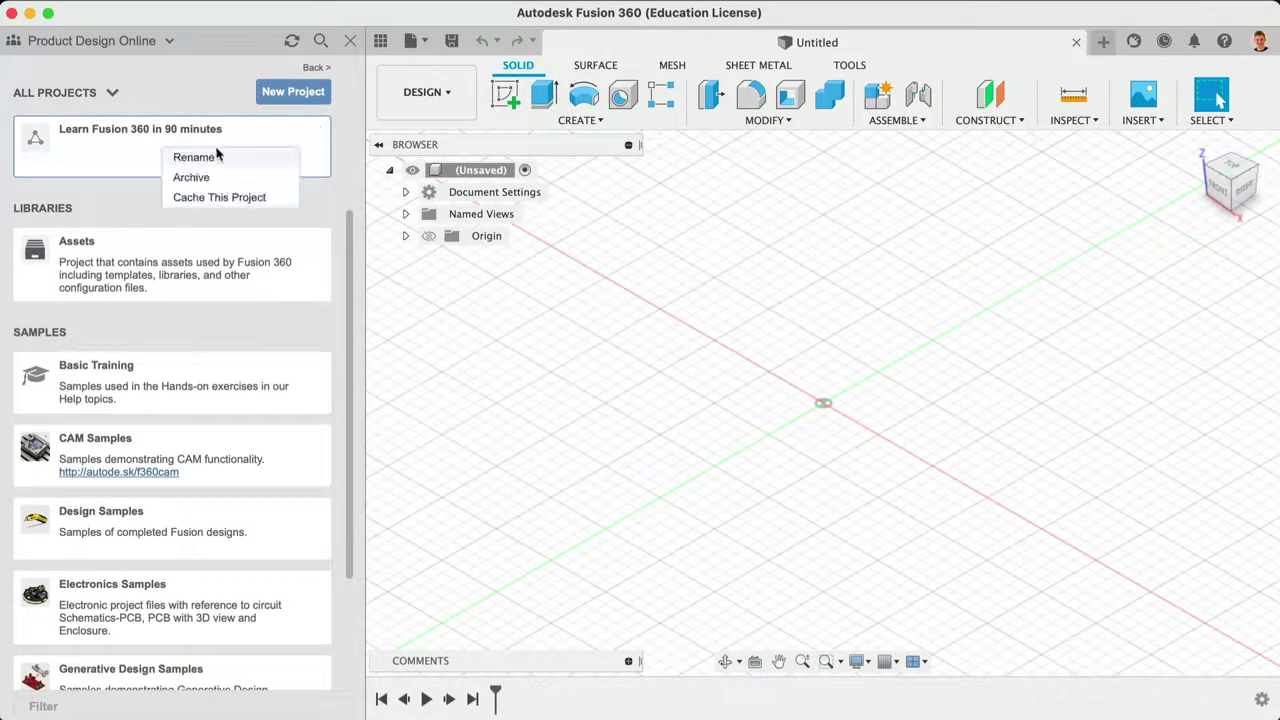
pyautogui.click(190, 157)
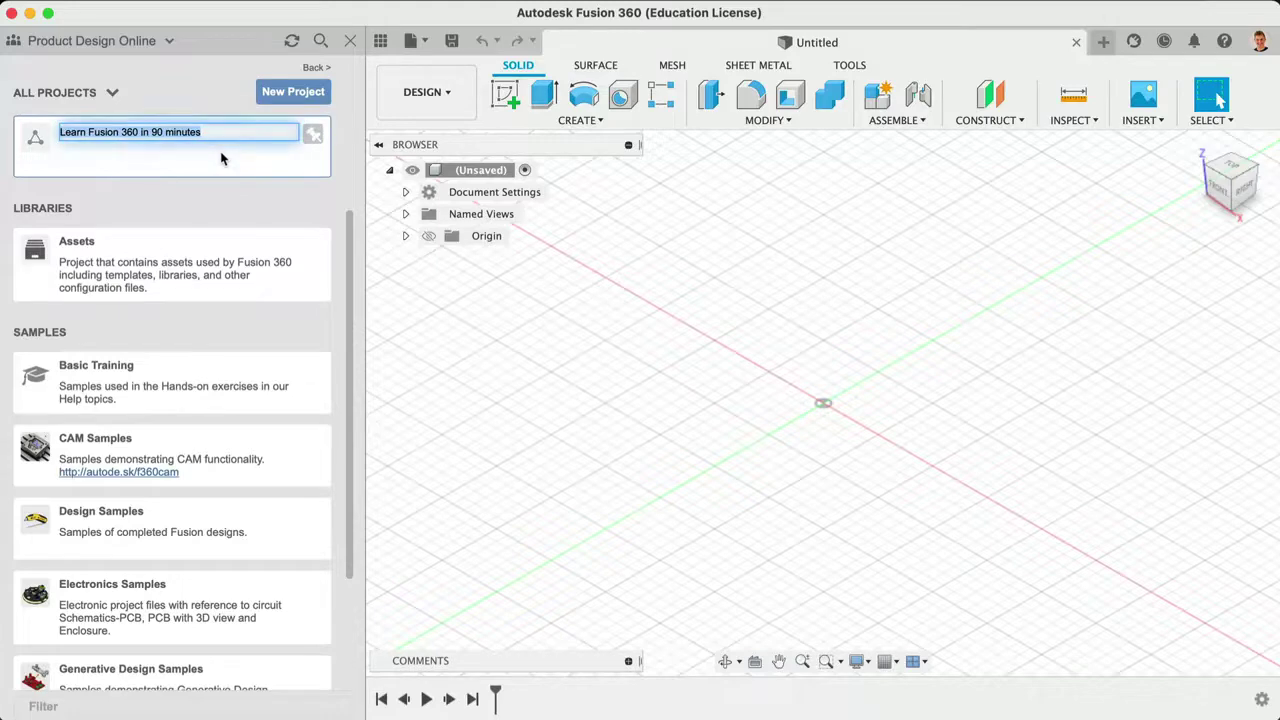
pyautogui.click(216, 188)
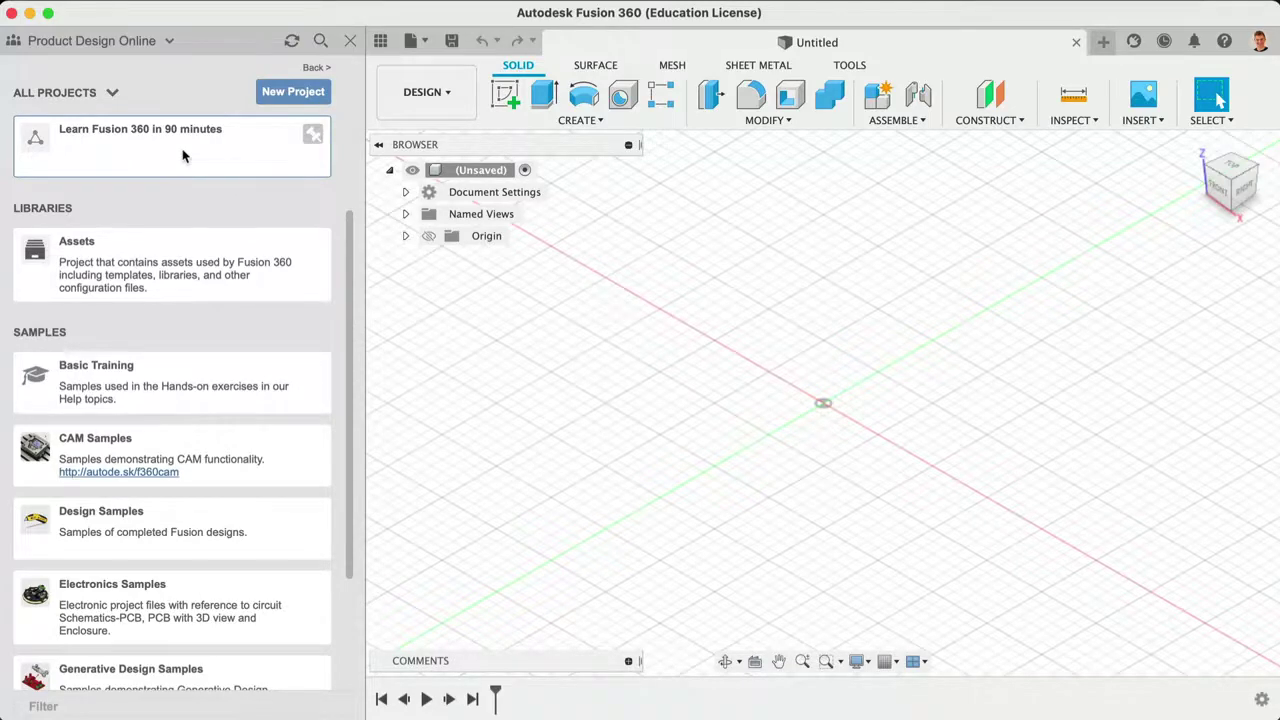
pyautogui.click(182, 155)
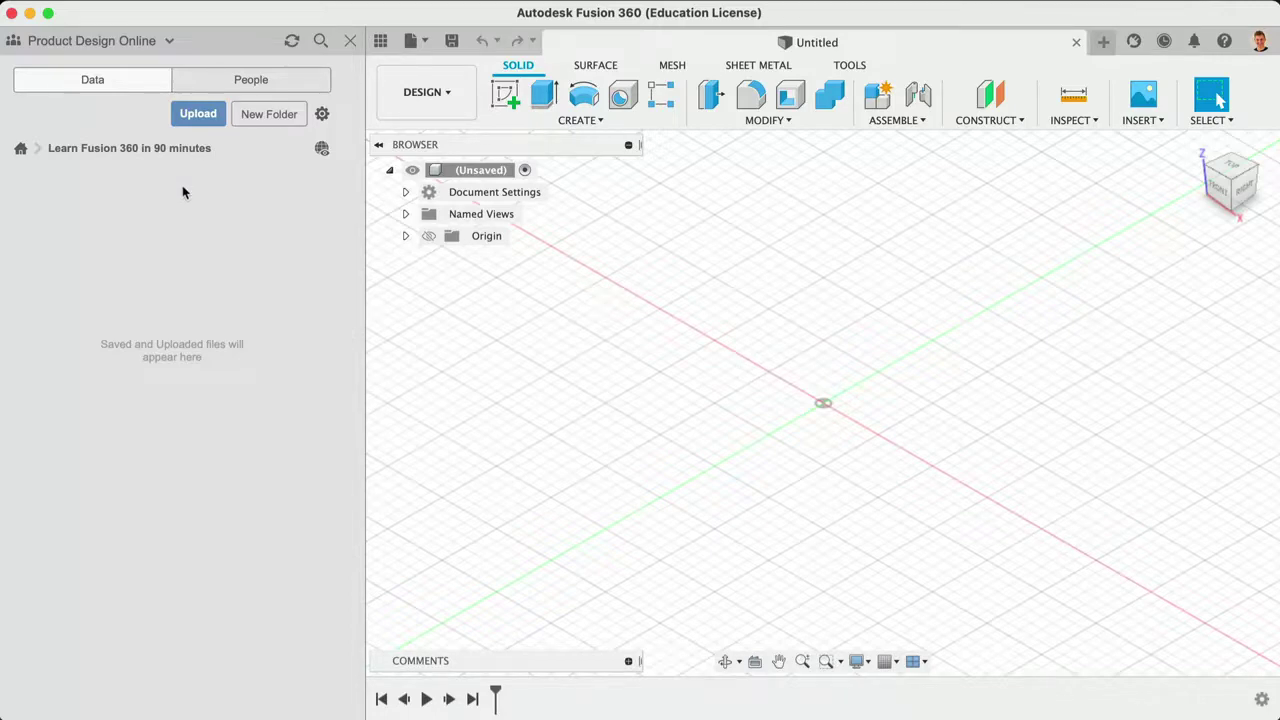
# Step: Add two folders, 'Lesson 1' and 'Lesson 2', to the project
pyautogui.click(264, 116)
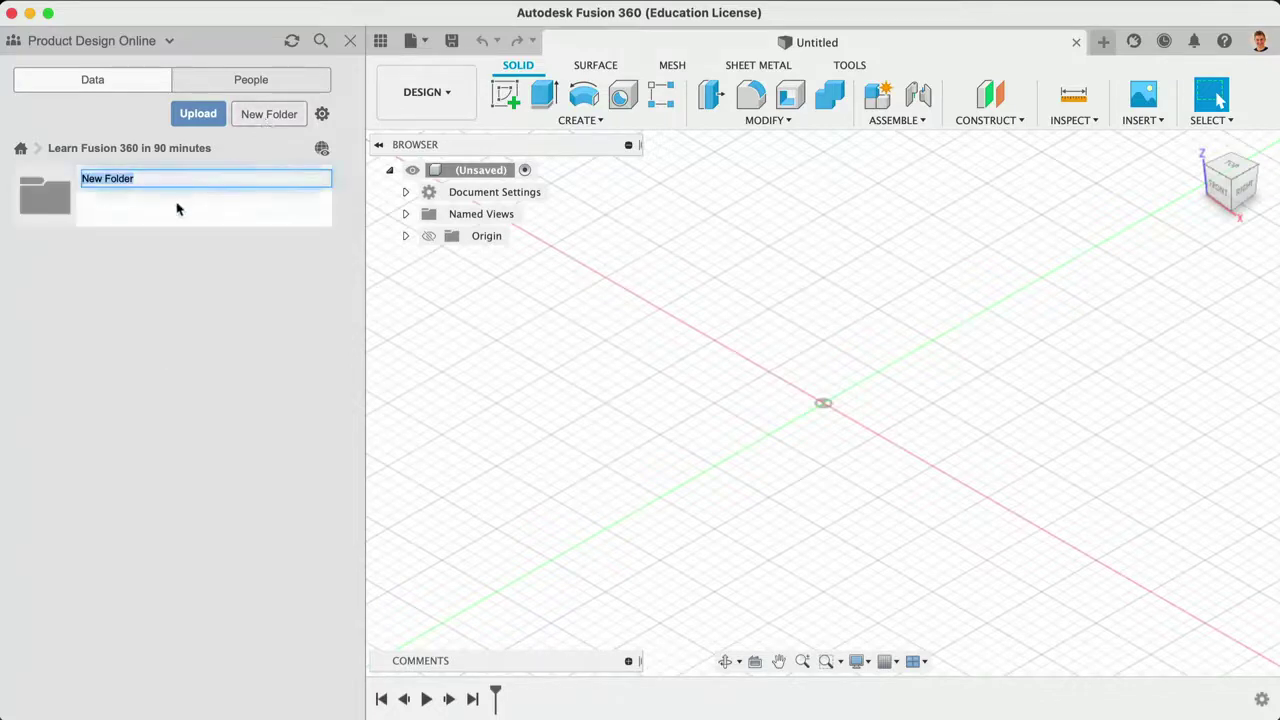
pyautogui.write('Lesson 1')
pyautogui.press('Return')
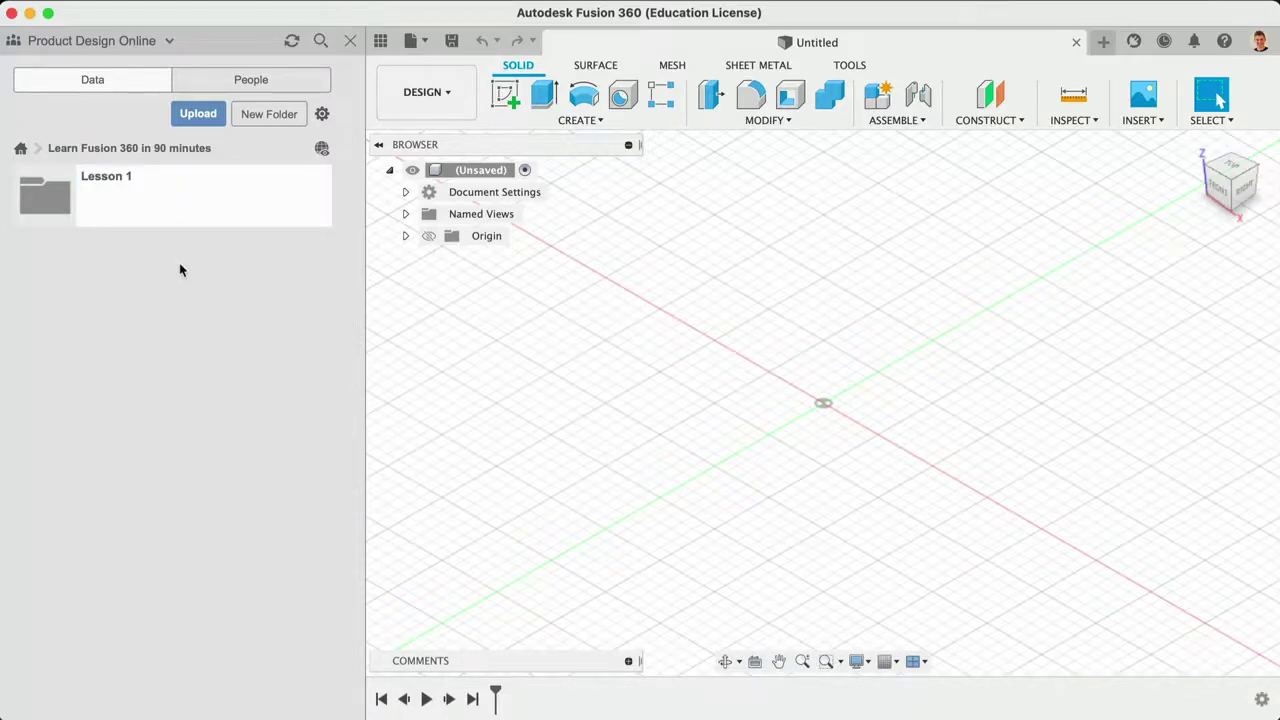
pyautogui.click(253, 113)
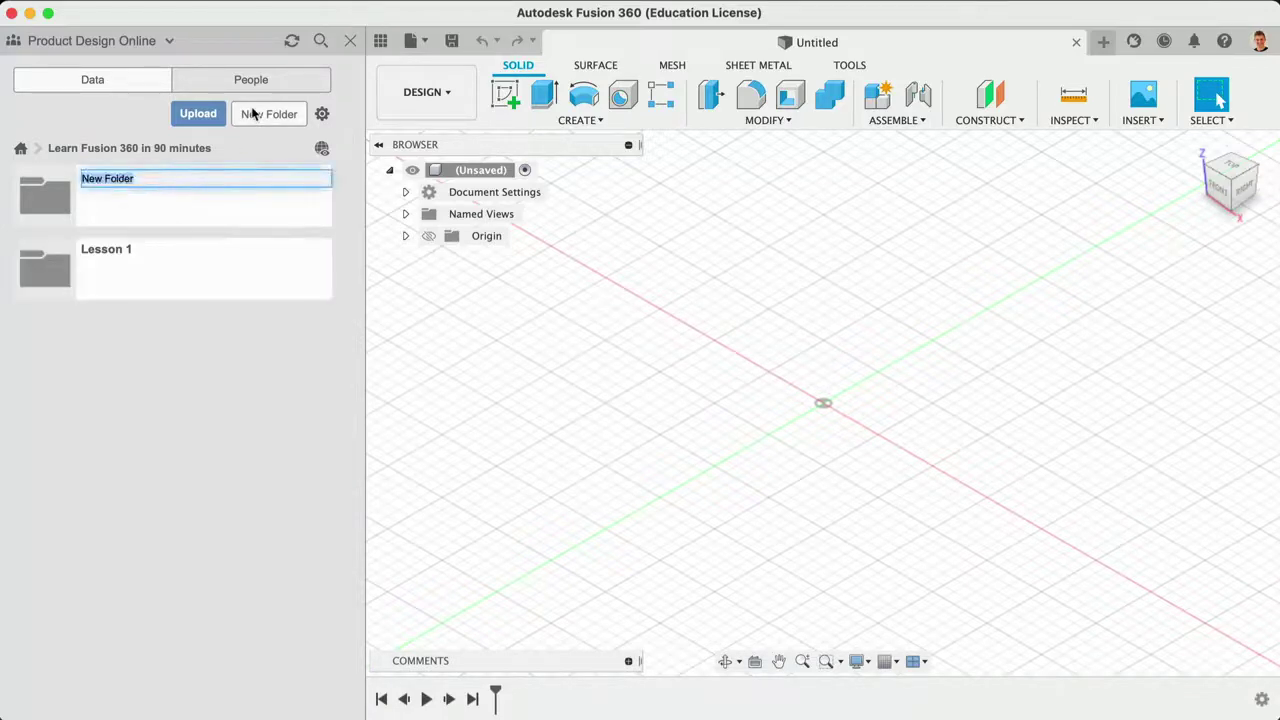
pyautogui.write('Lesson 2')
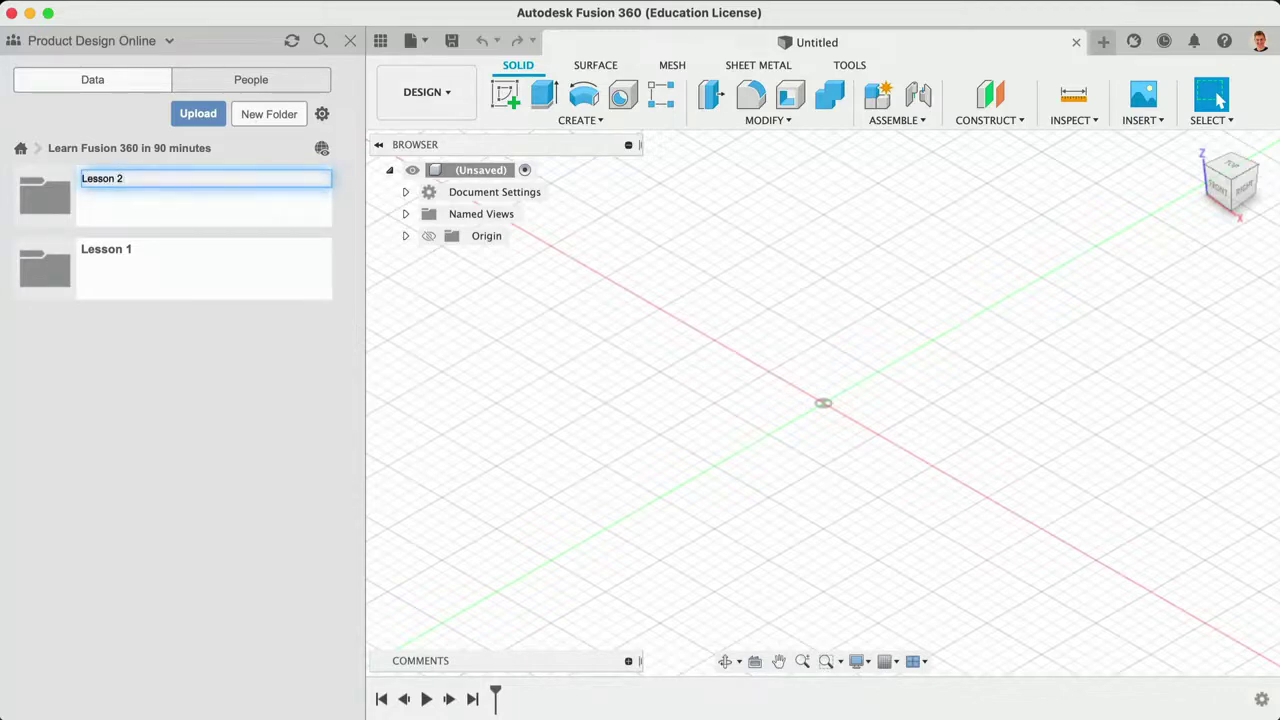
pyautogui.press('Return')
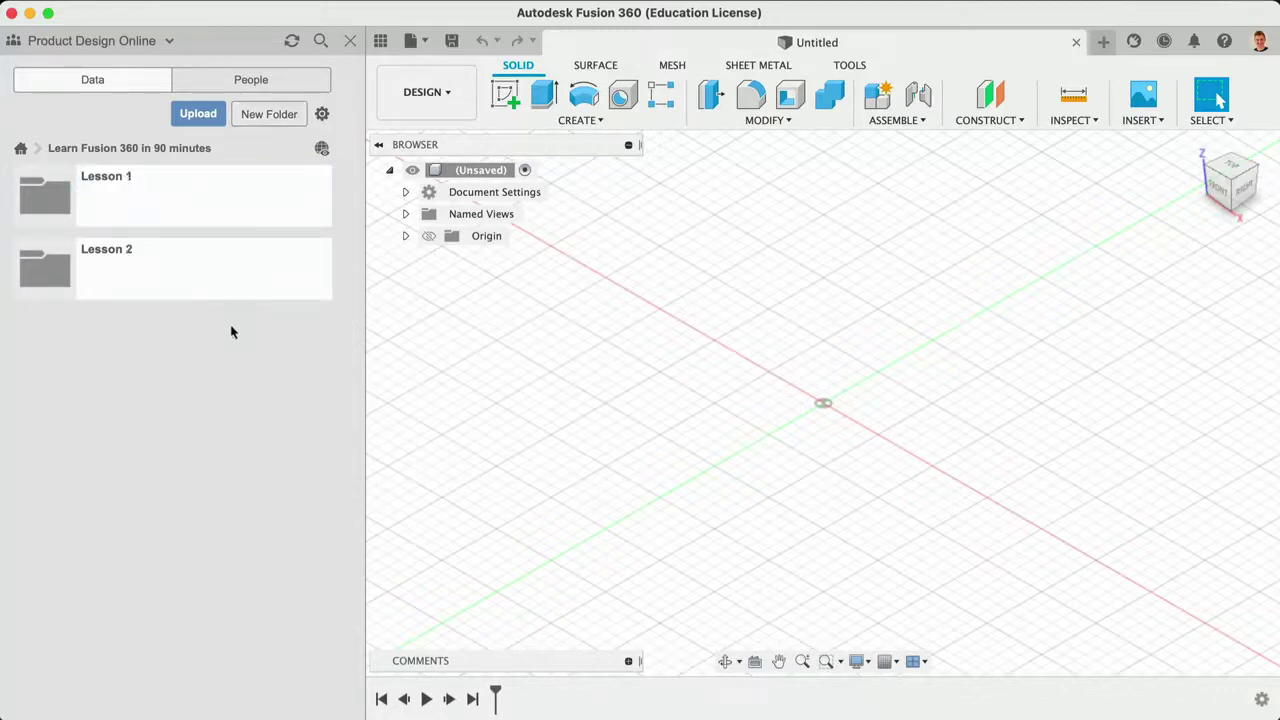
pyautogui.rightClick(223, 286)
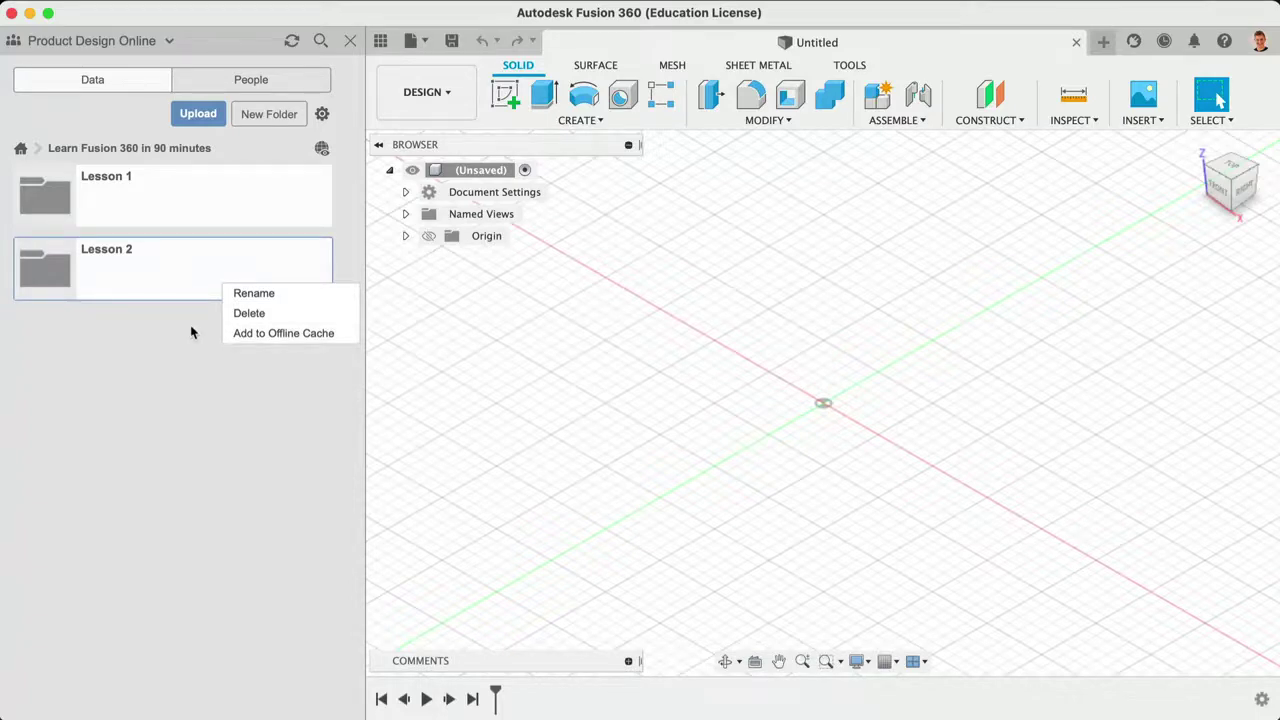
pyautogui.click(192, 332)
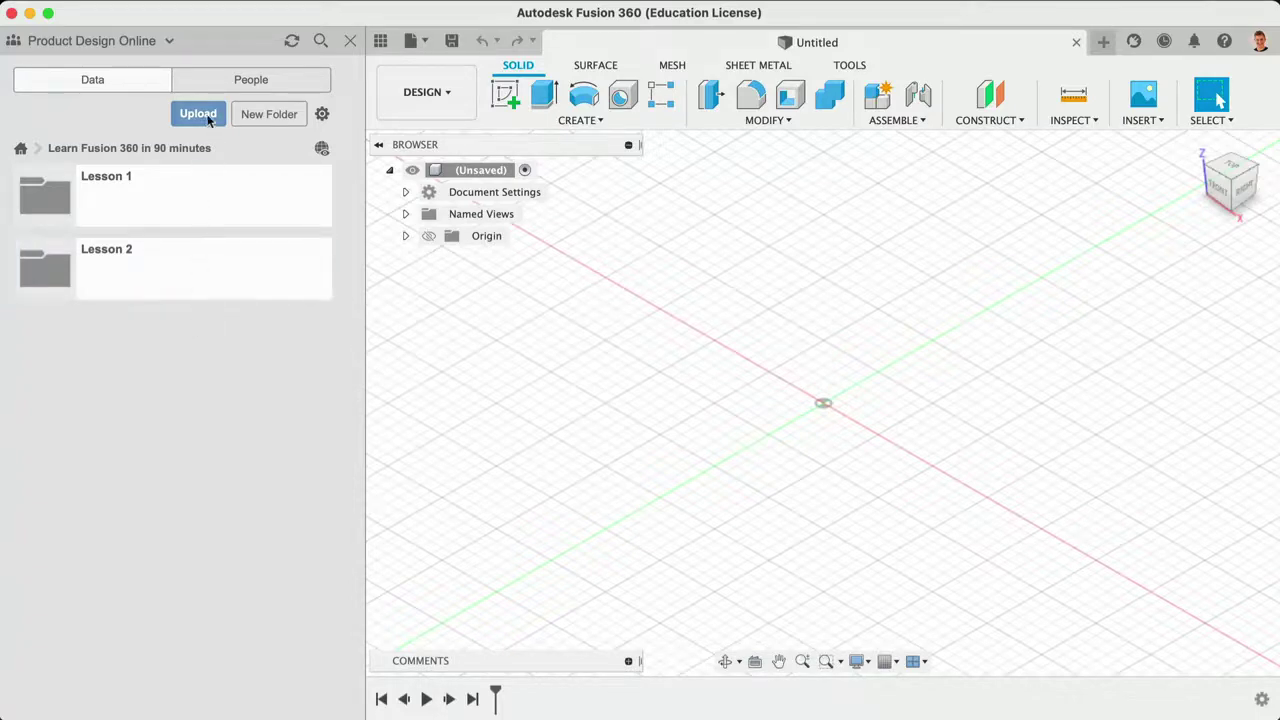
pyautogui.click(198, 114)
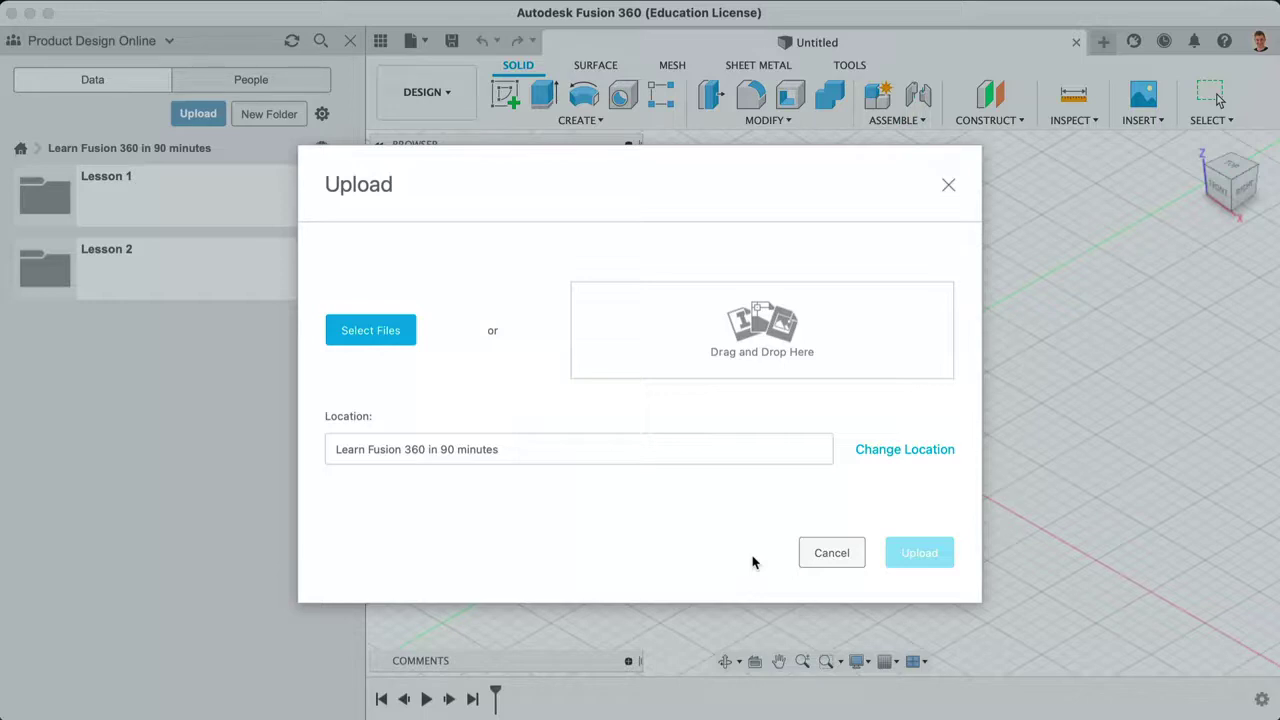
pyautogui.click(833, 552)
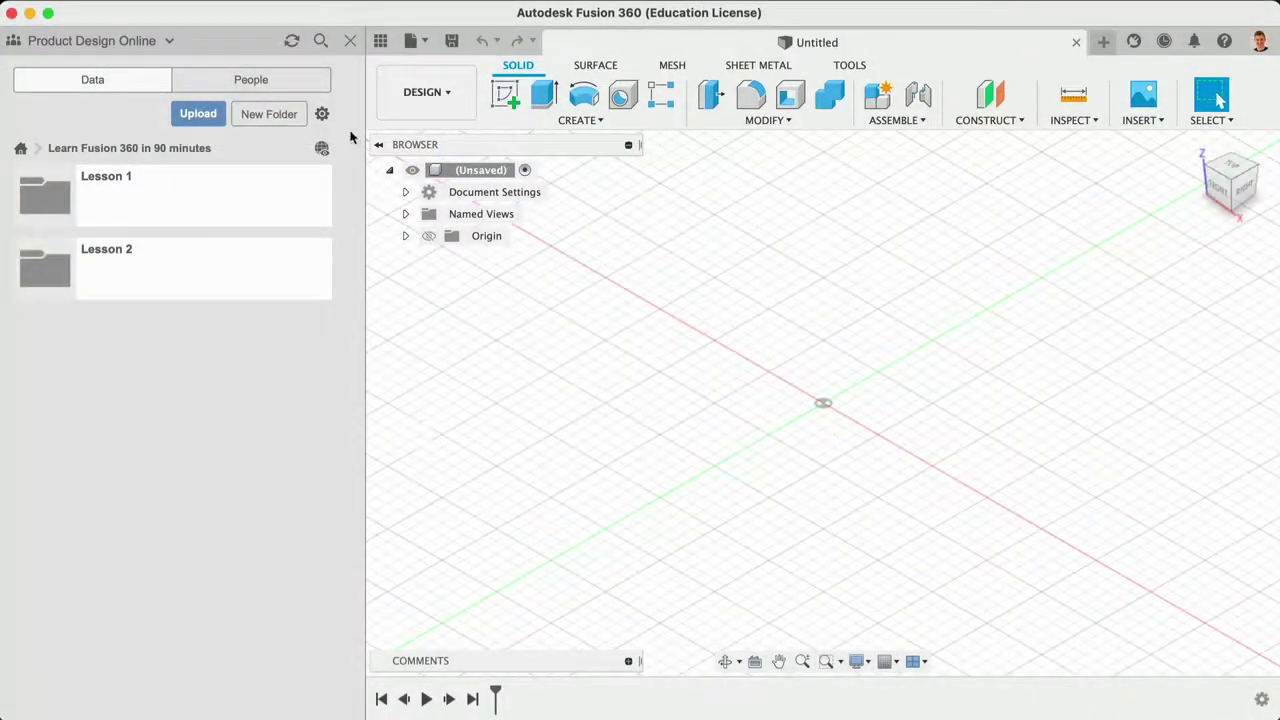
pyautogui.click(322, 113)
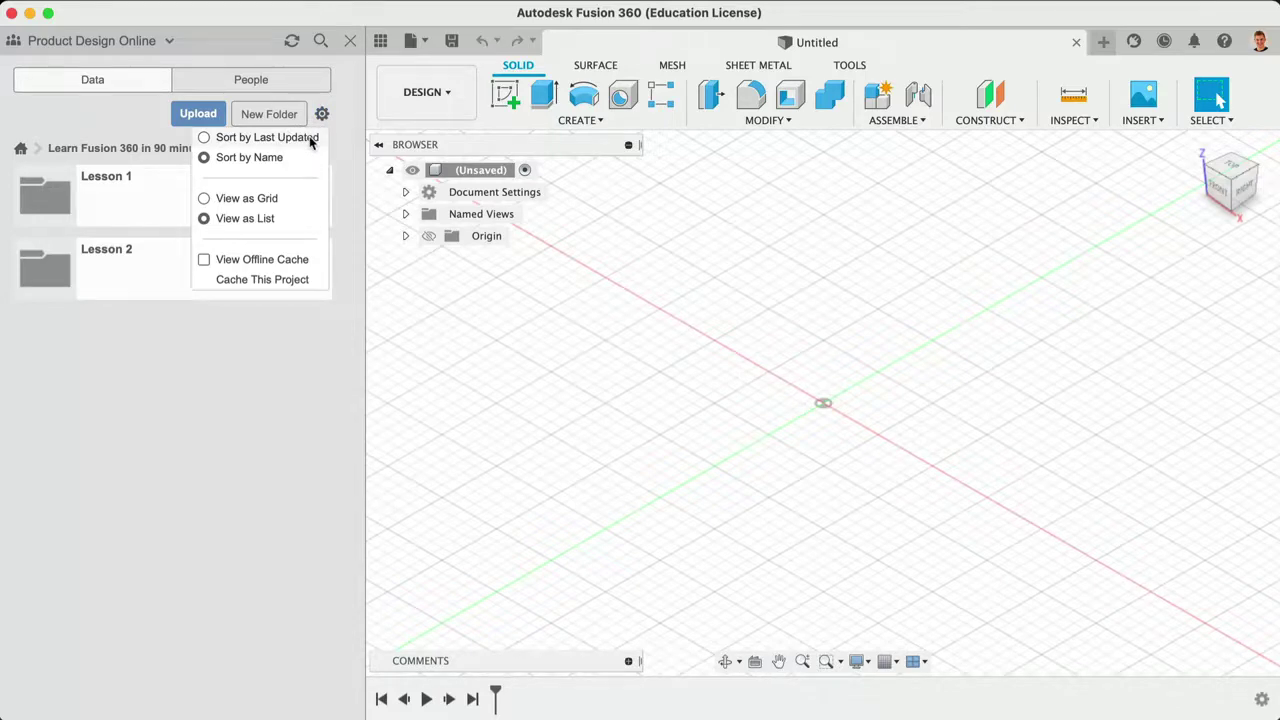
pyautogui.click(322, 117)
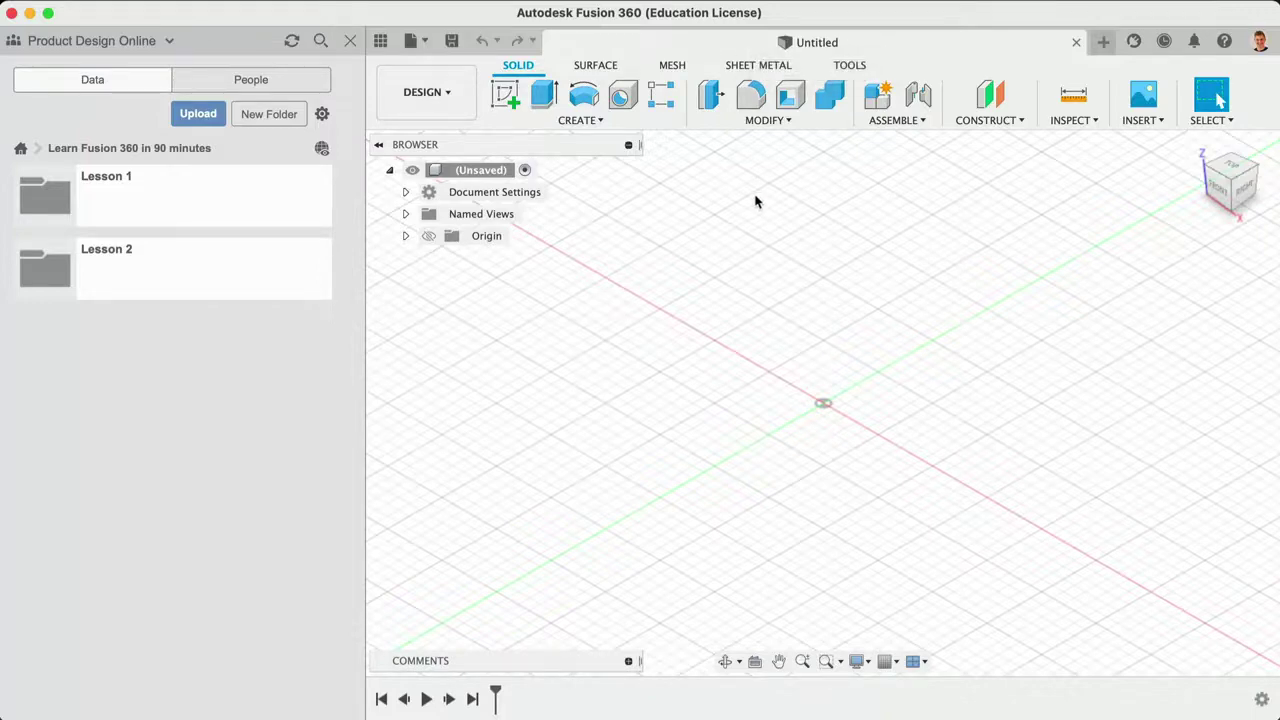
# Step: Open the Save dialog for the untitled design from the Application Bar
pyautogui.click(452, 40)
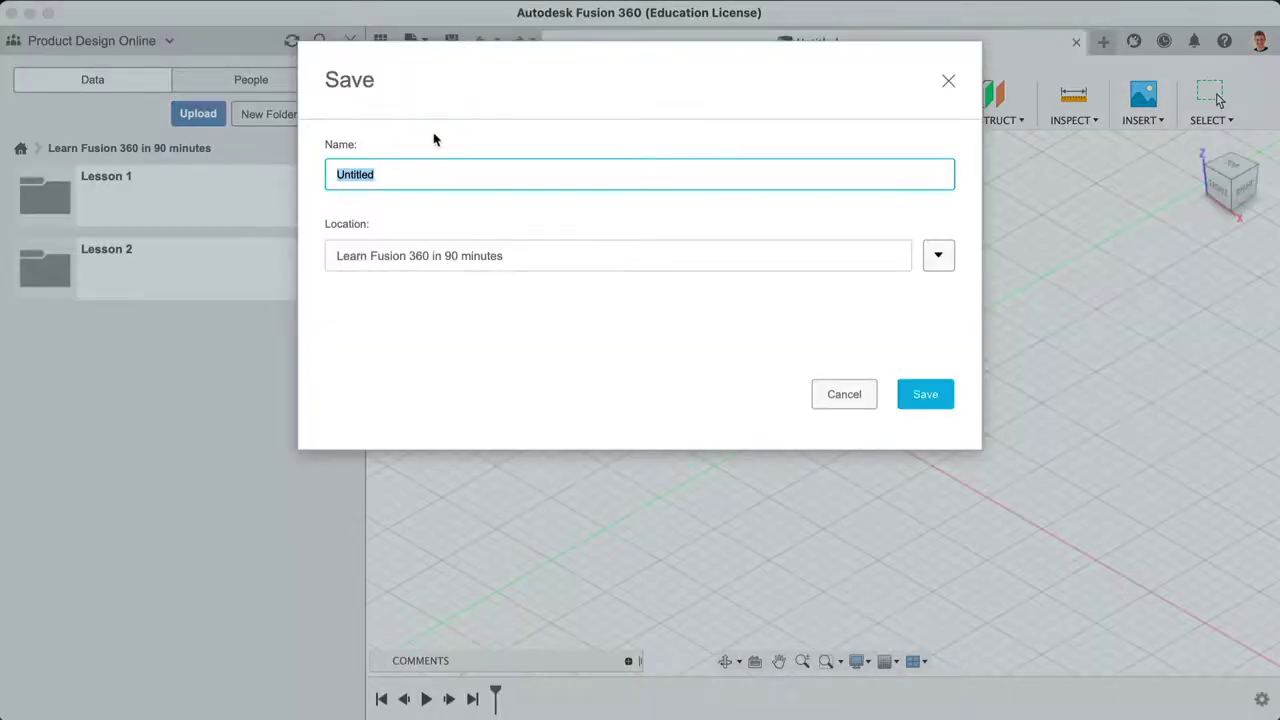
# Step: Name the design 'Example File' and save it into the project's Lesson 2 folder
pyautogui.write('Example File')
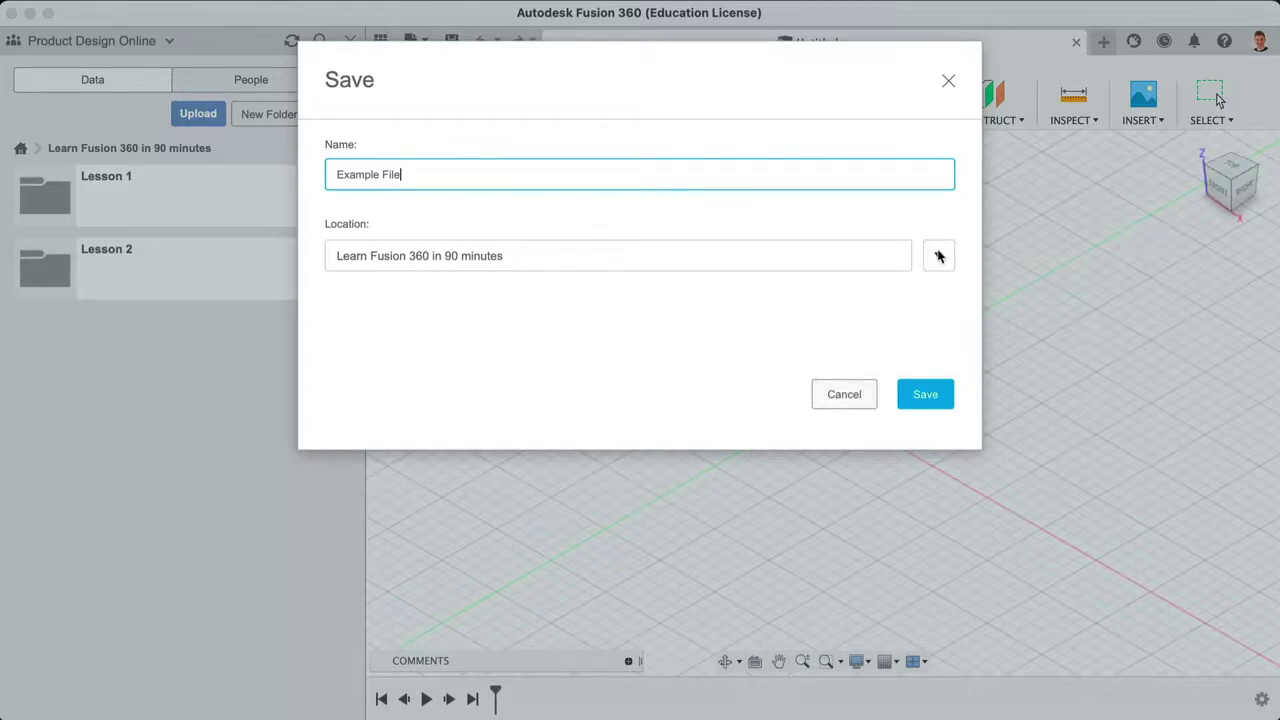
pyautogui.click(938, 255)
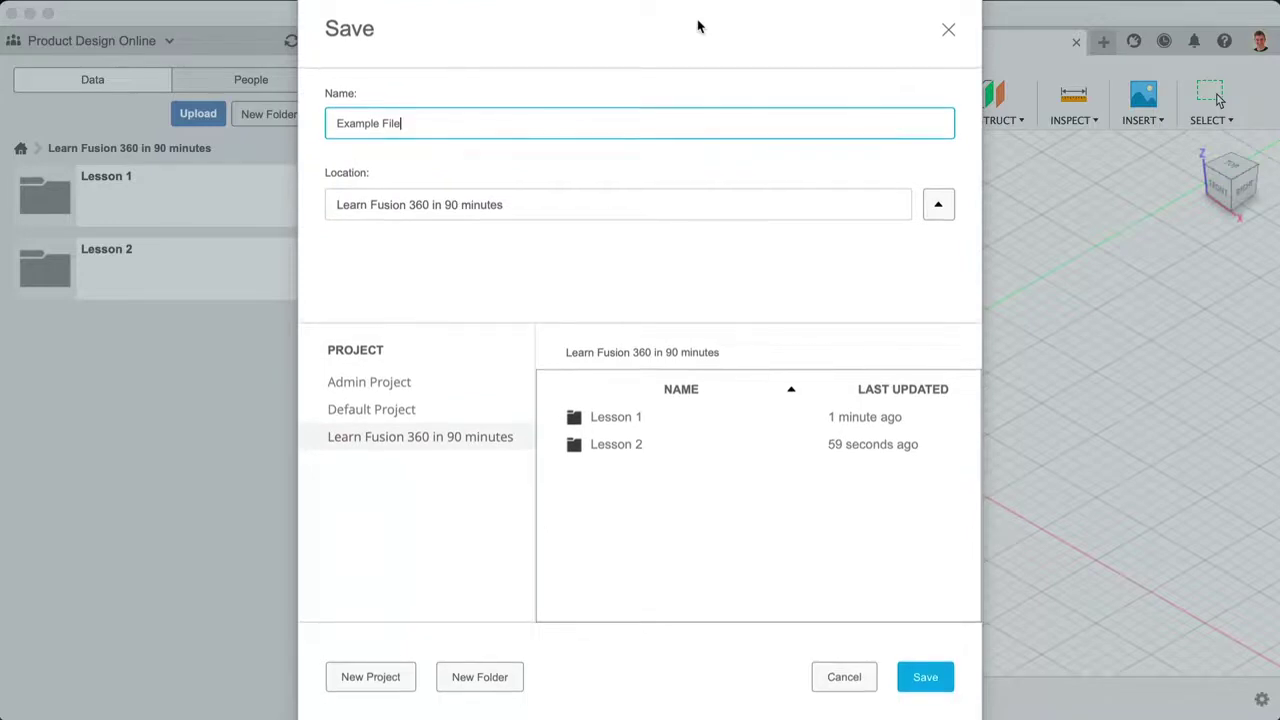
pyautogui.click(423, 443)
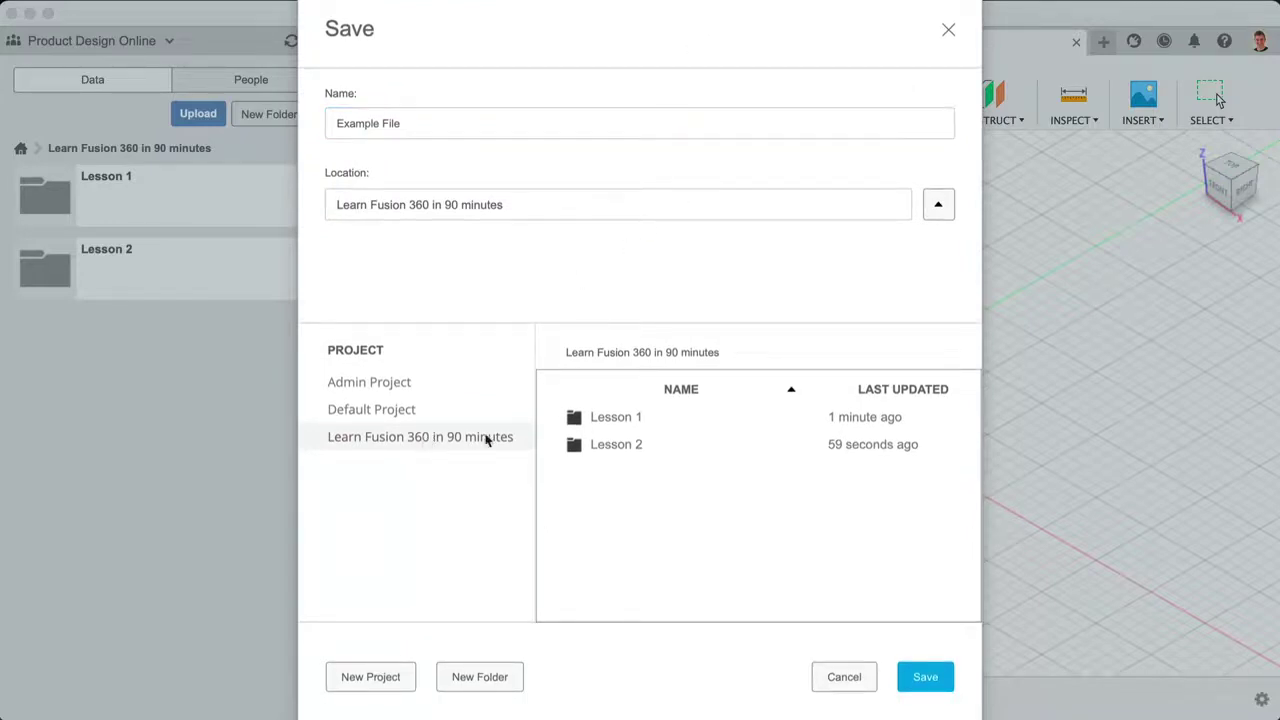
pyautogui.click(614, 450)
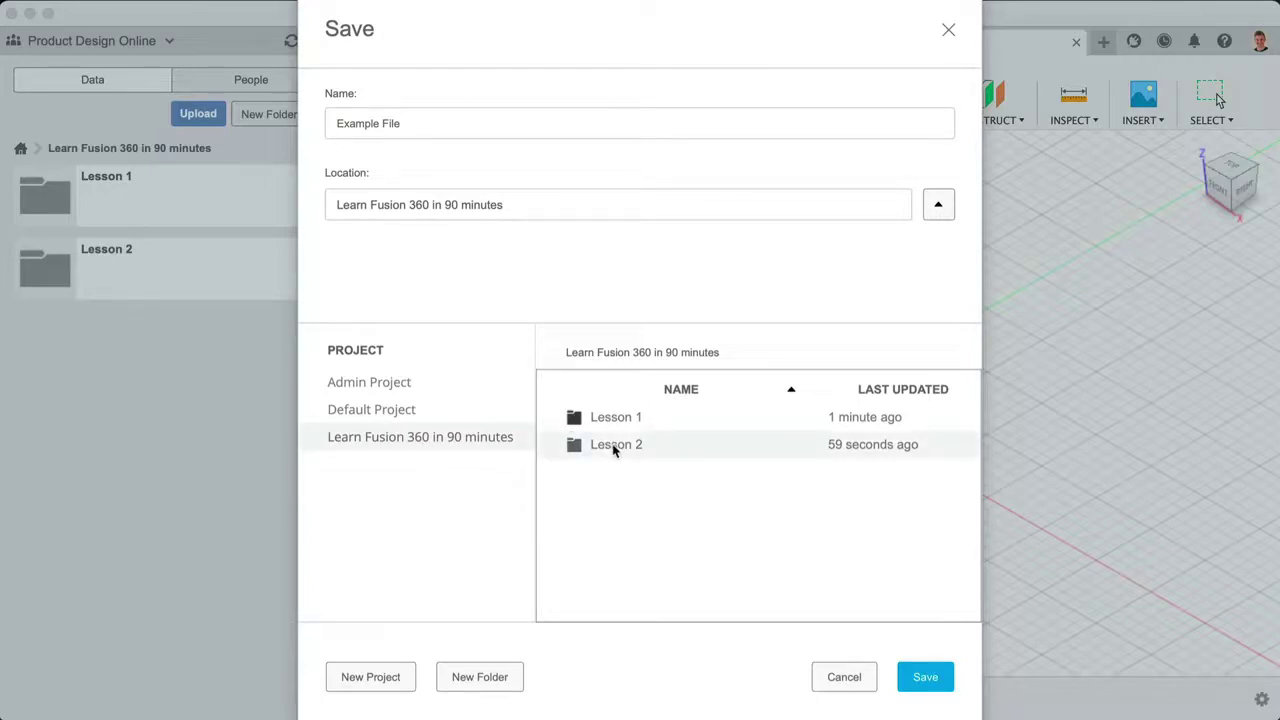
pyautogui.doubleClick(643, 449)
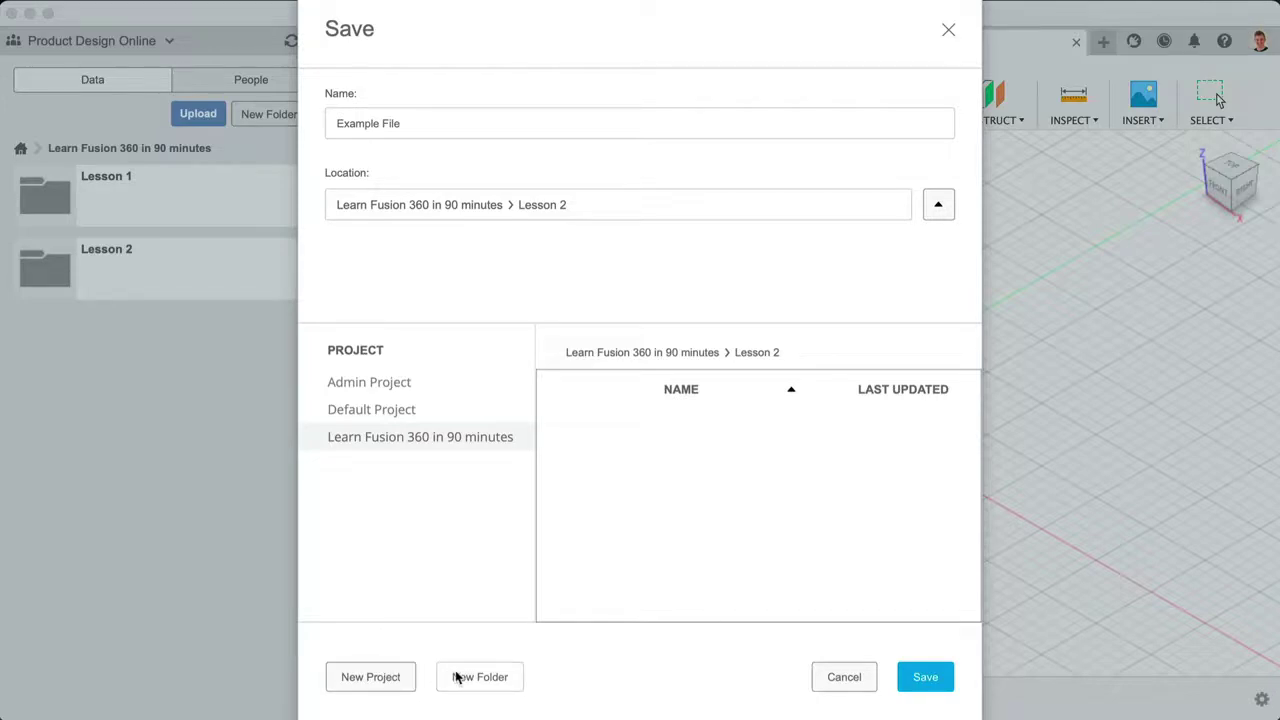
pyautogui.click(925, 677)
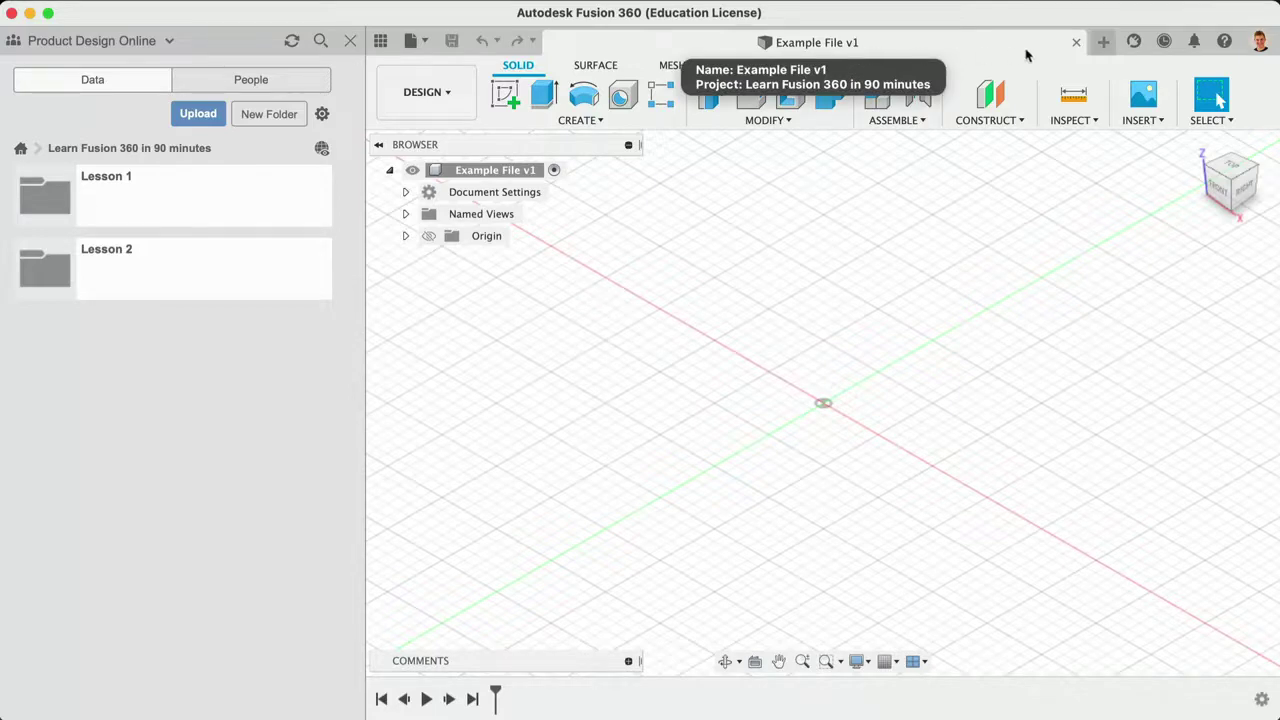
# Step: Close the Example File tab and reopen the design from the Lesson 2 folder in the Data Panel
pyautogui.click(1077, 45)
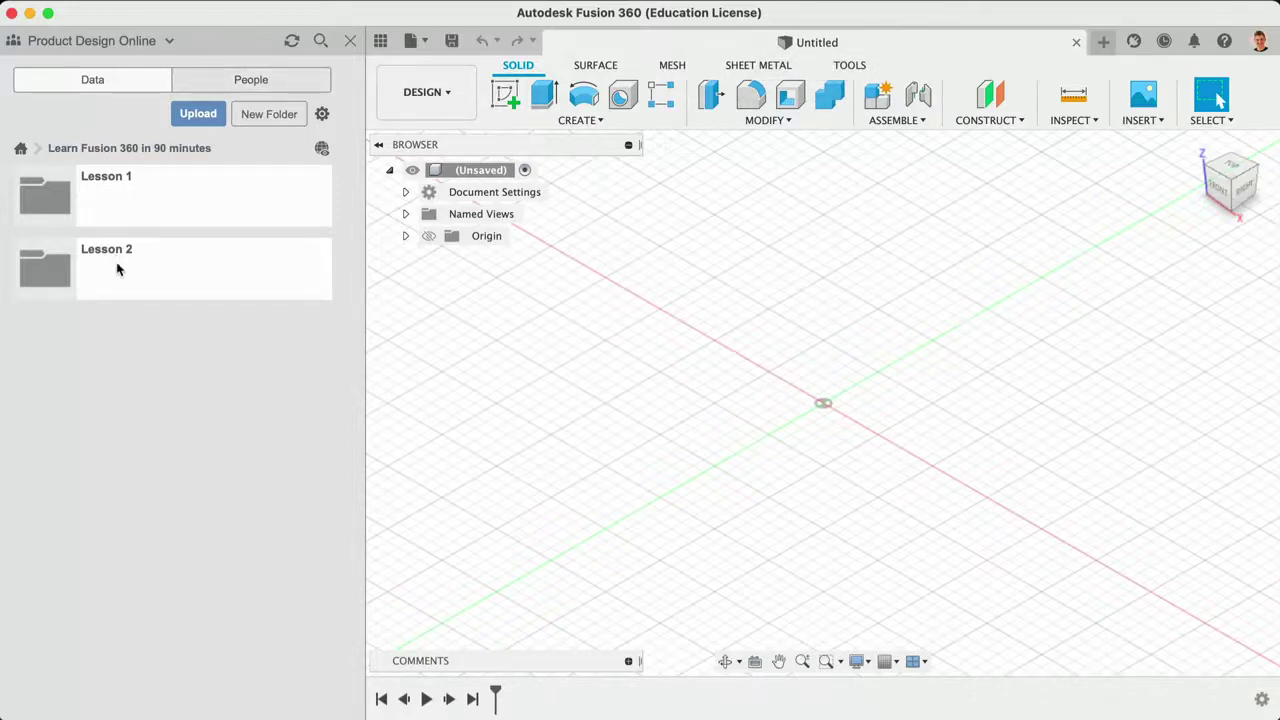
pyautogui.click(116, 268)
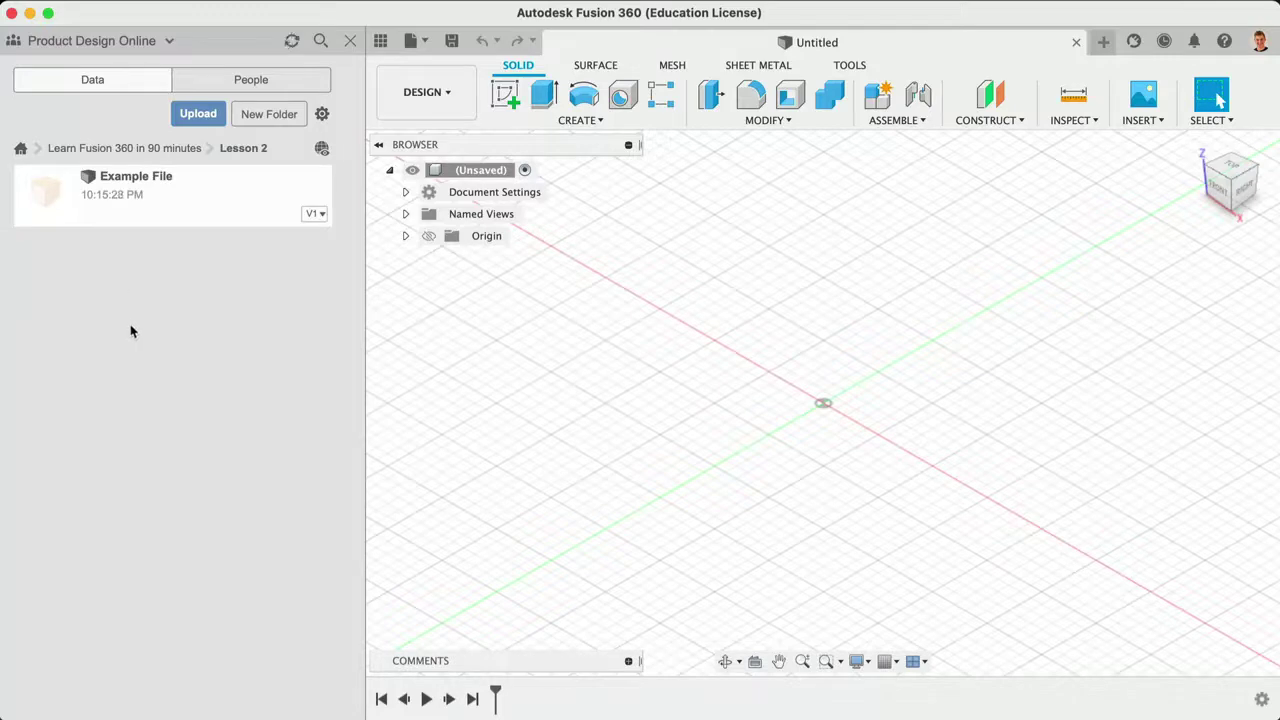
pyautogui.doubleClick(195, 207)
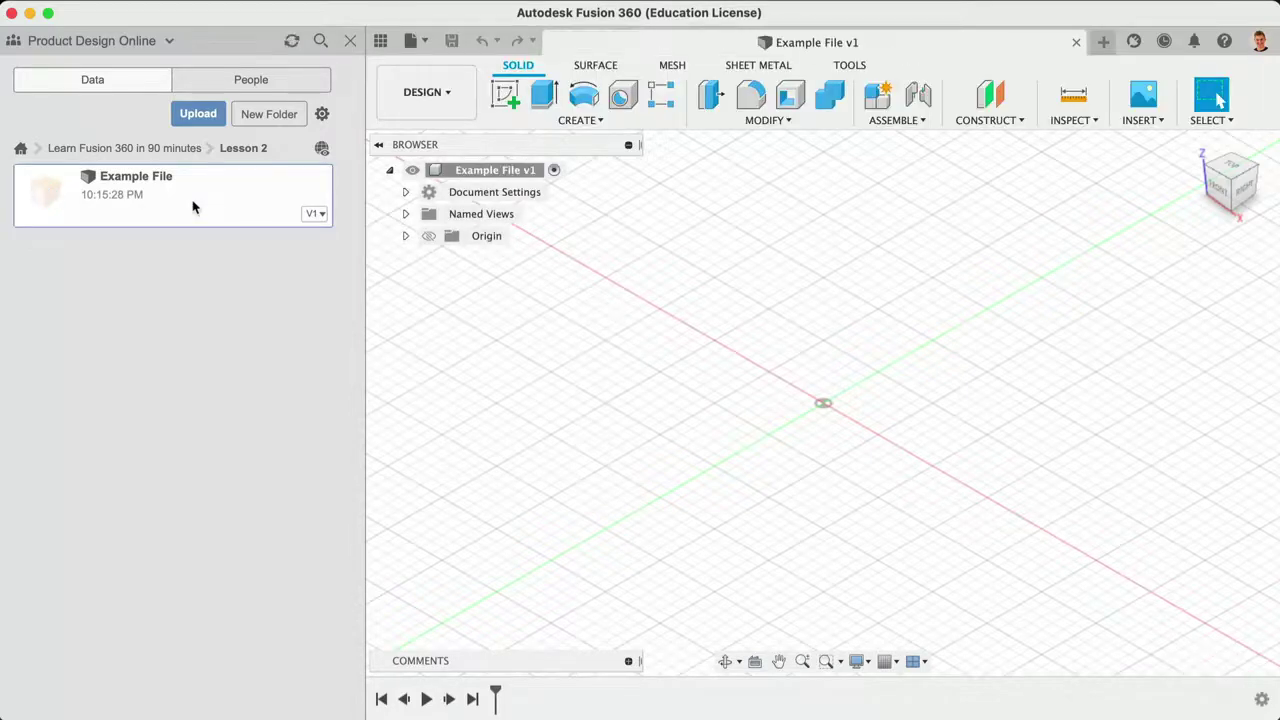
pyautogui.rightClick(193, 207)
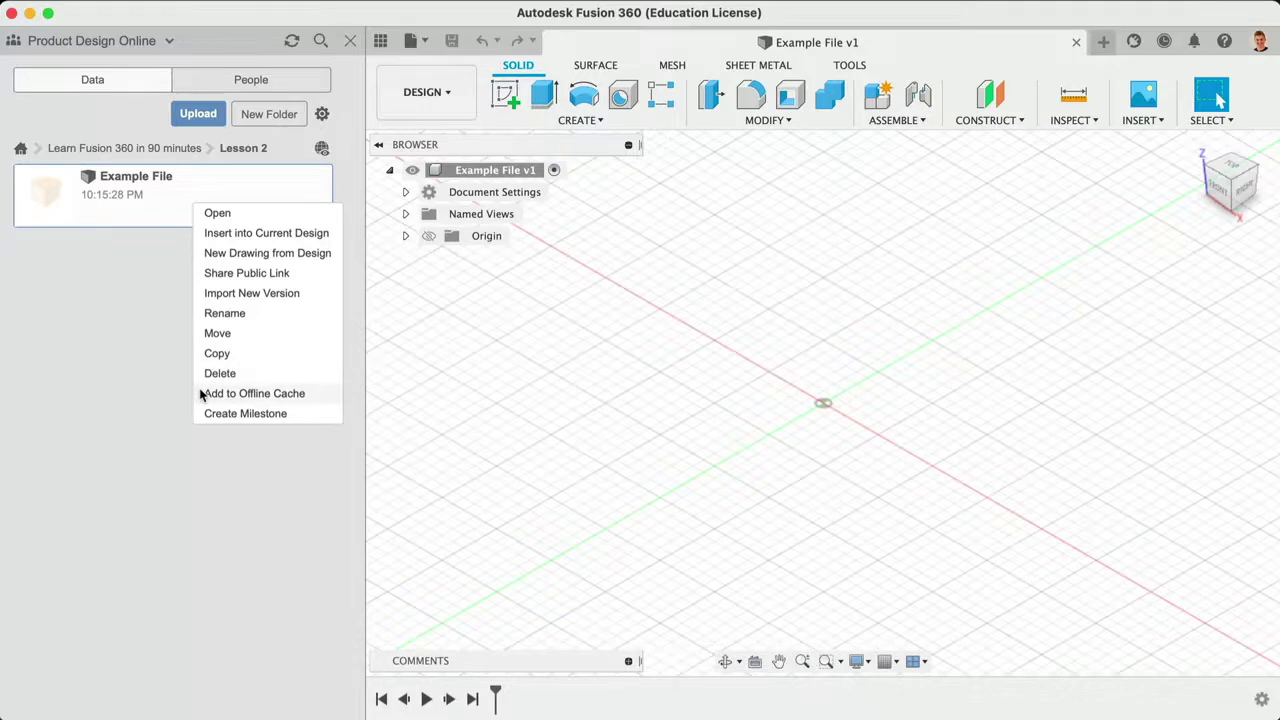
pyautogui.click(200, 478)
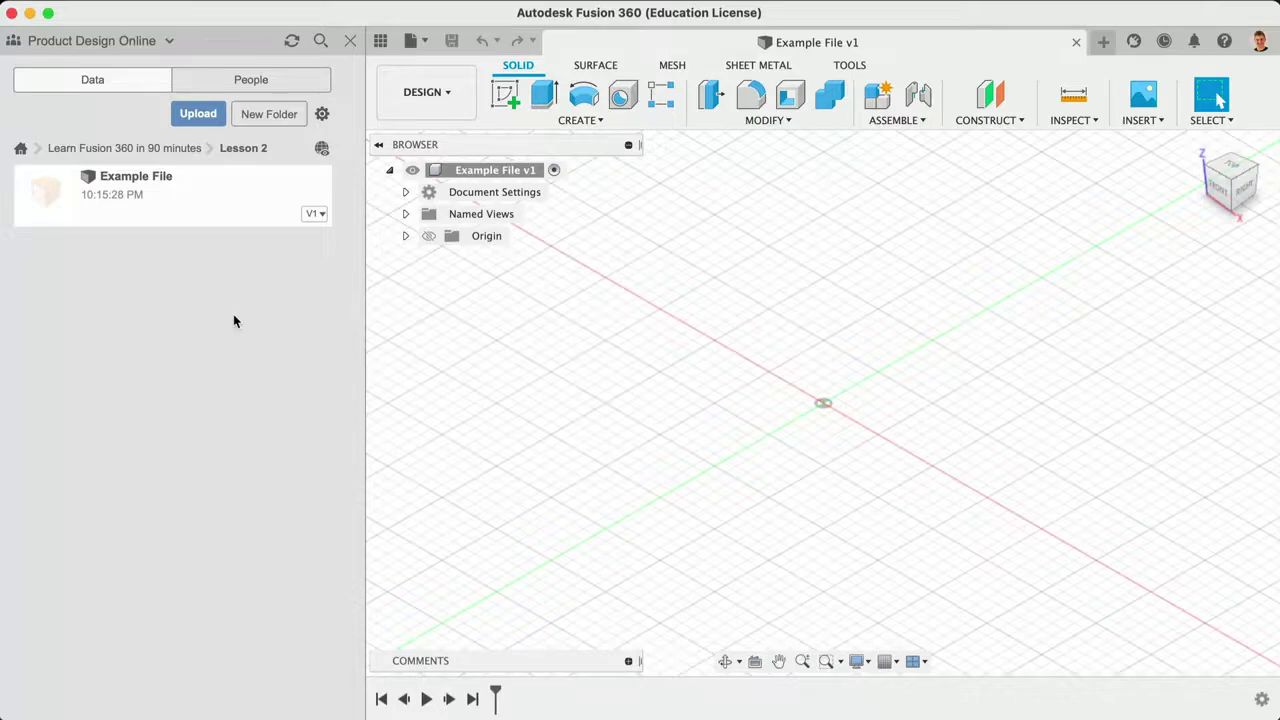
pyautogui.click(159, 148)
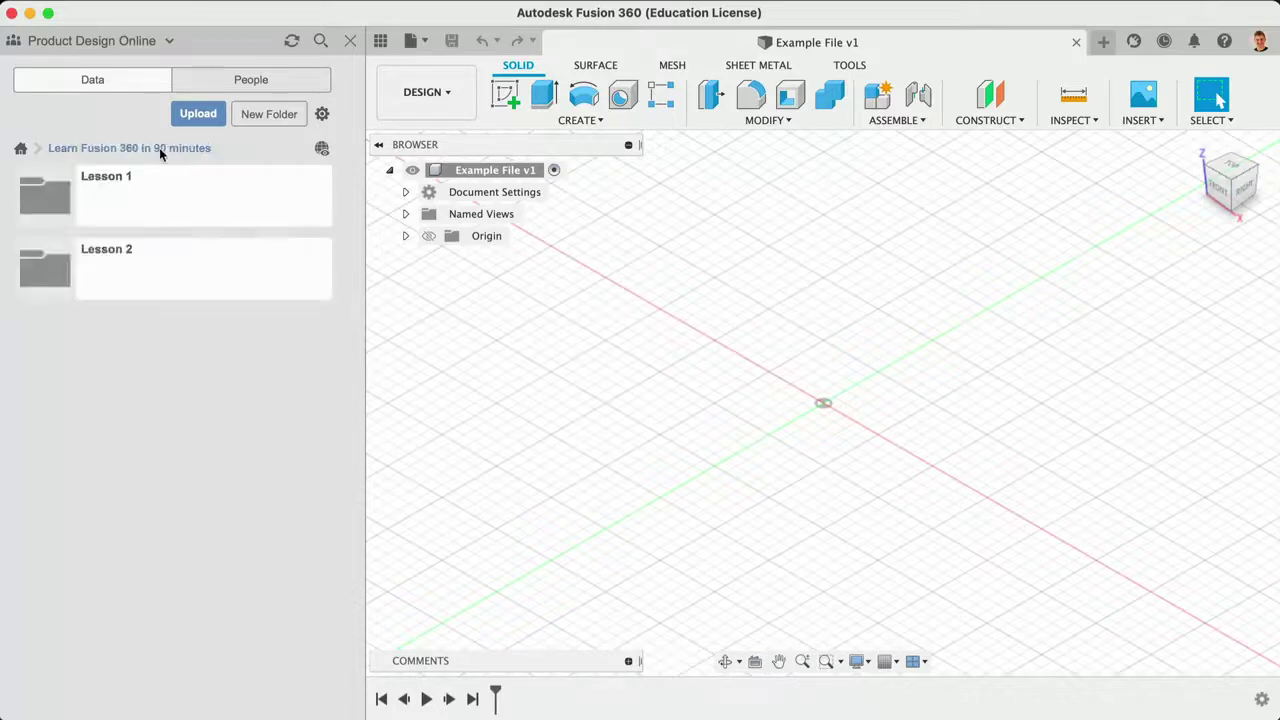
# Step: Invite a collaborator by entering their e-mail address on the People tab, then return to Data
pyautogui.click(211, 82)
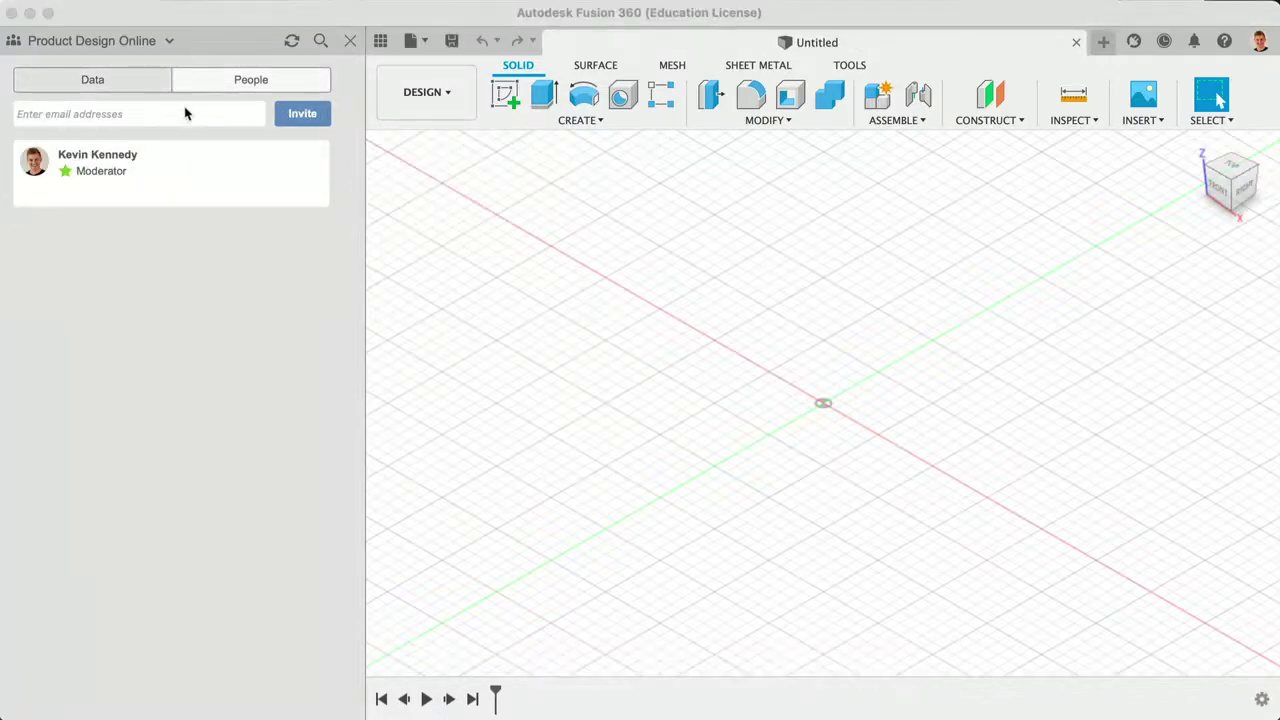
pyautogui.click(178, 114)
pyautogui.write('e')
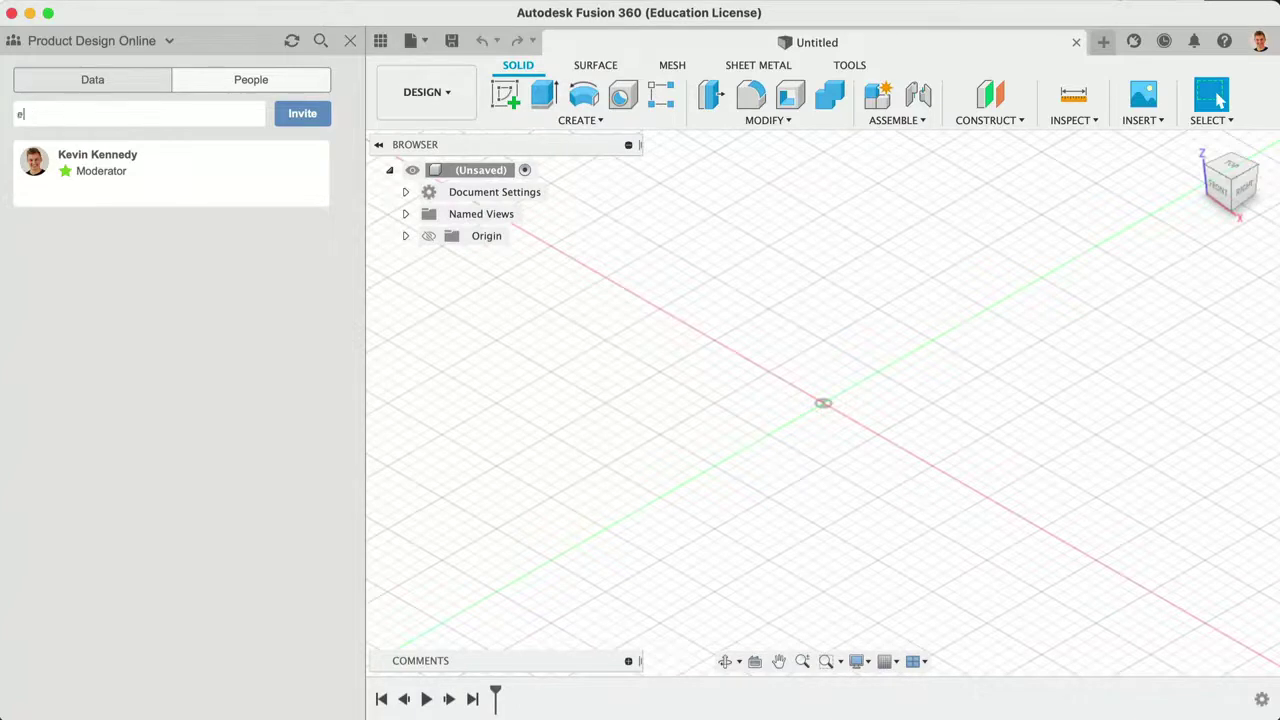
pyautogui.write('xample@yourteam.com')
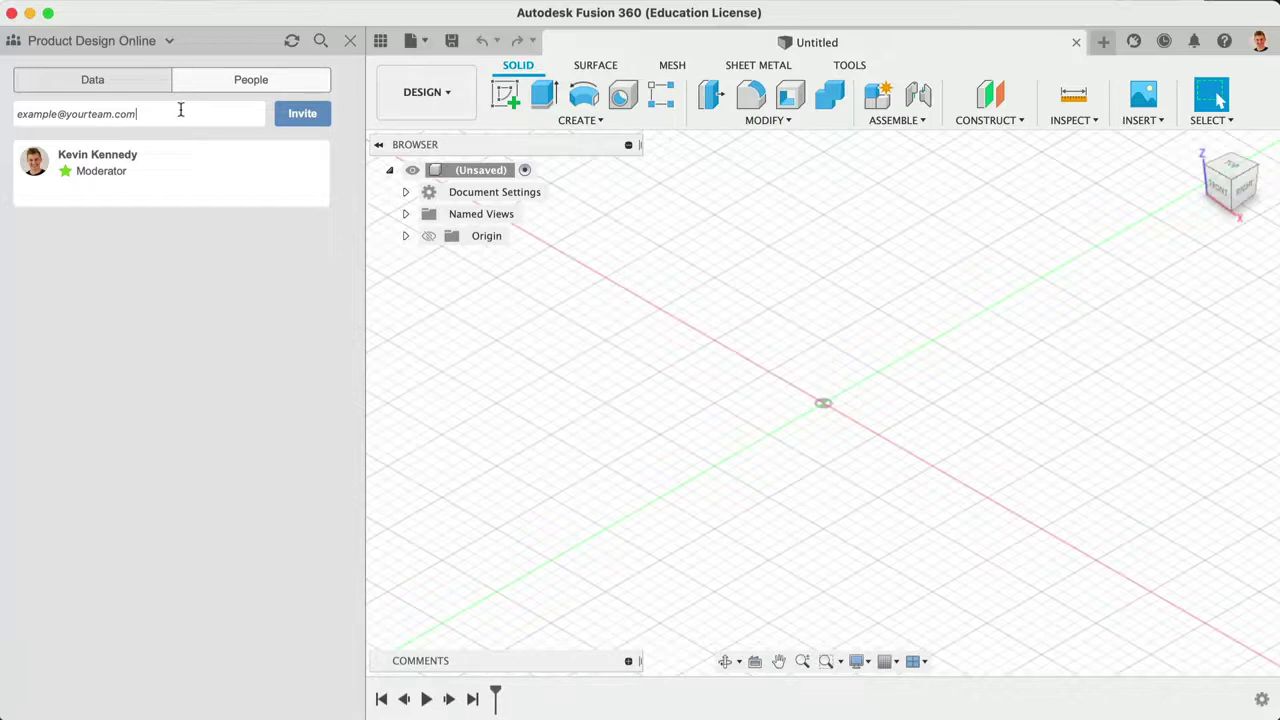
pyautogui.click(298, 115)
pyautogui.click(138, 86)
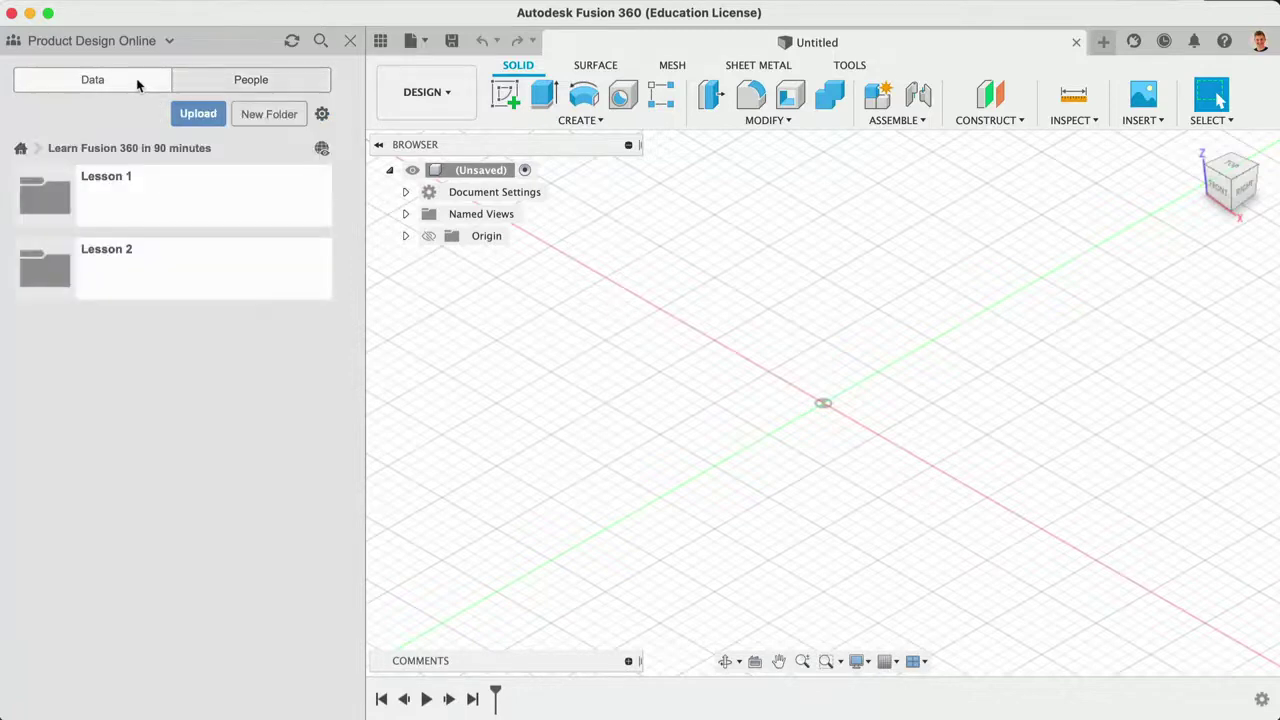
# Step: Show the team list, which includes Product Design Online
pyautogui.click(127, 47)
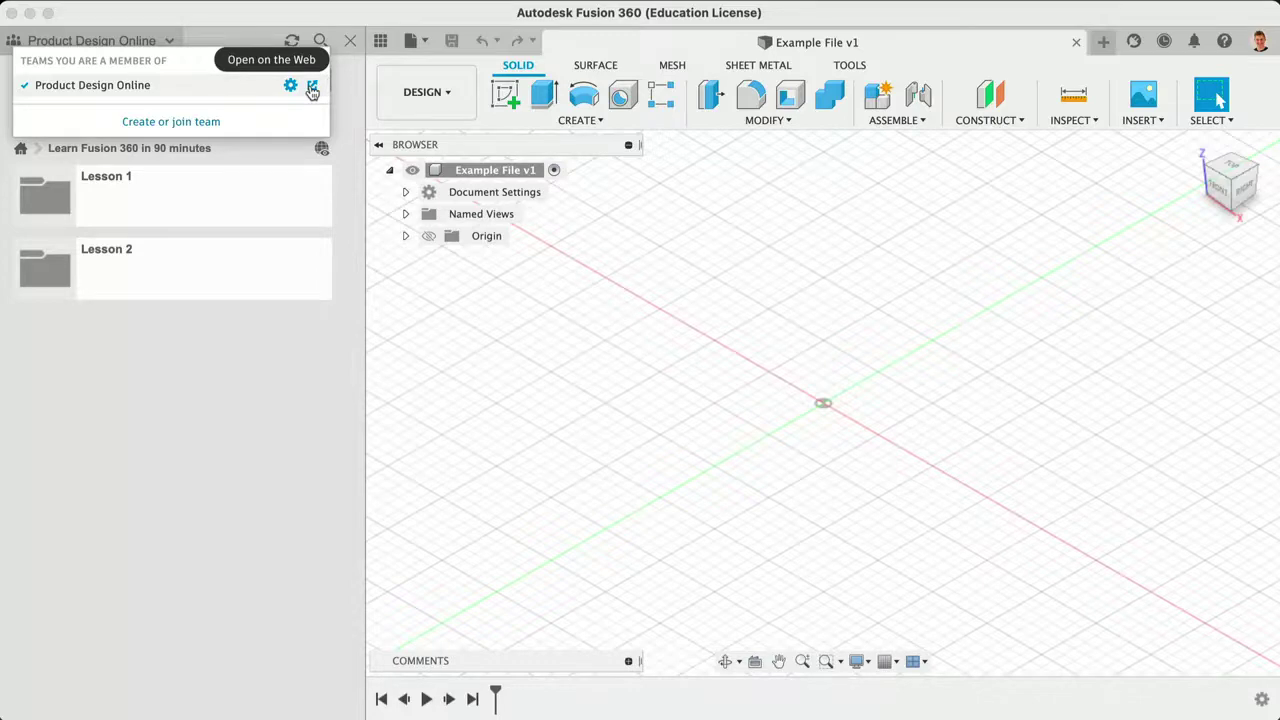
# Step: Open the team's projects on the web, open Learn Fusion 360 in 90 minutes, and dismiss the members tour
pyautogui.click(312, 88)
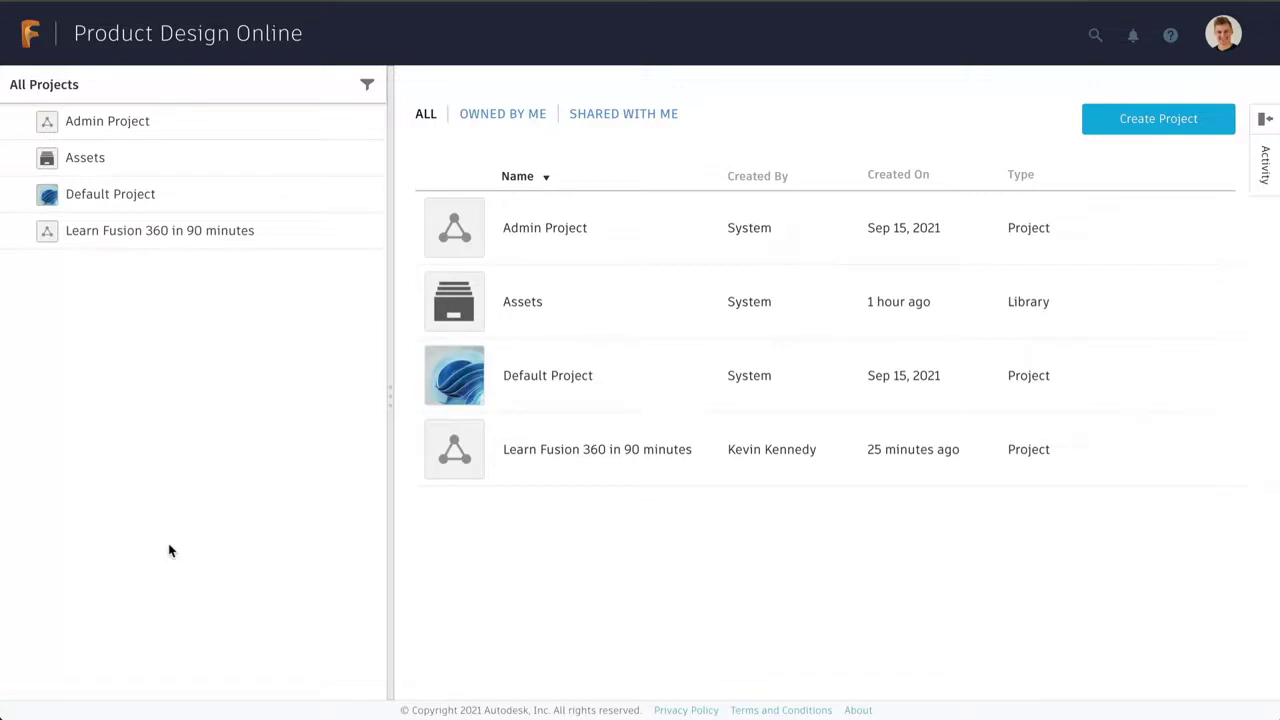
pyautogui.click(553, 462)
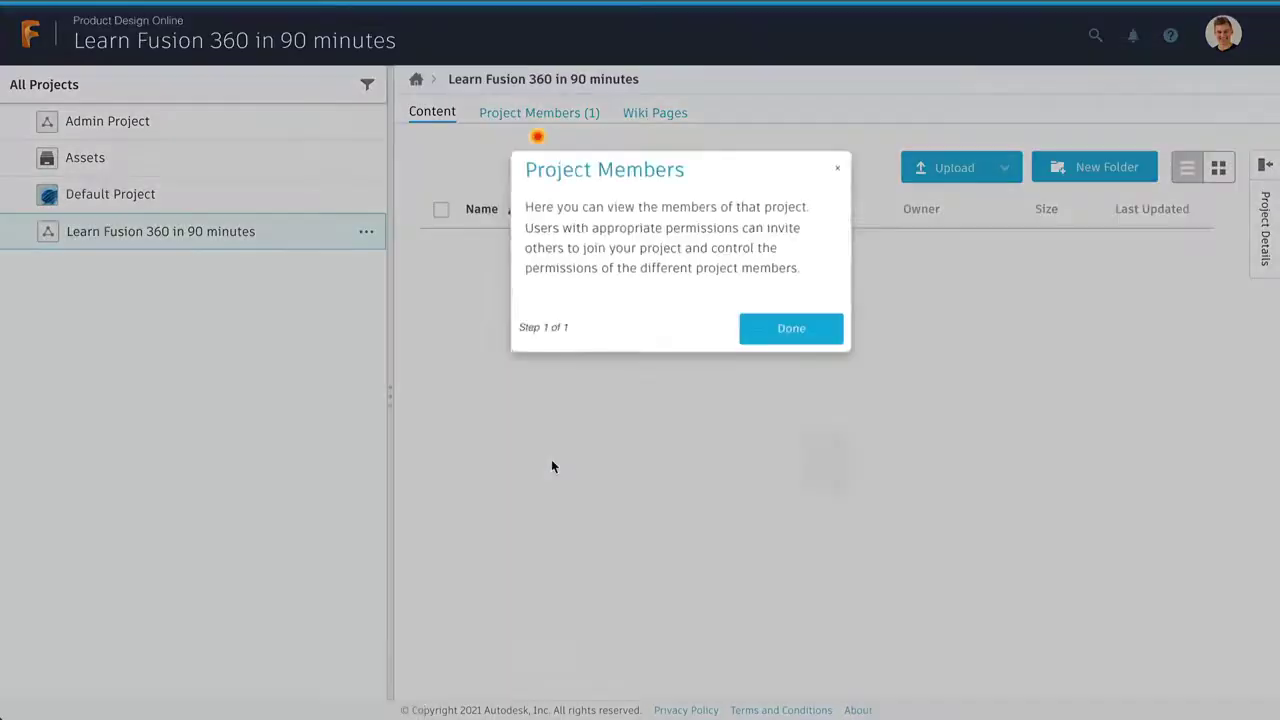
pyautogui.click(785, 338)
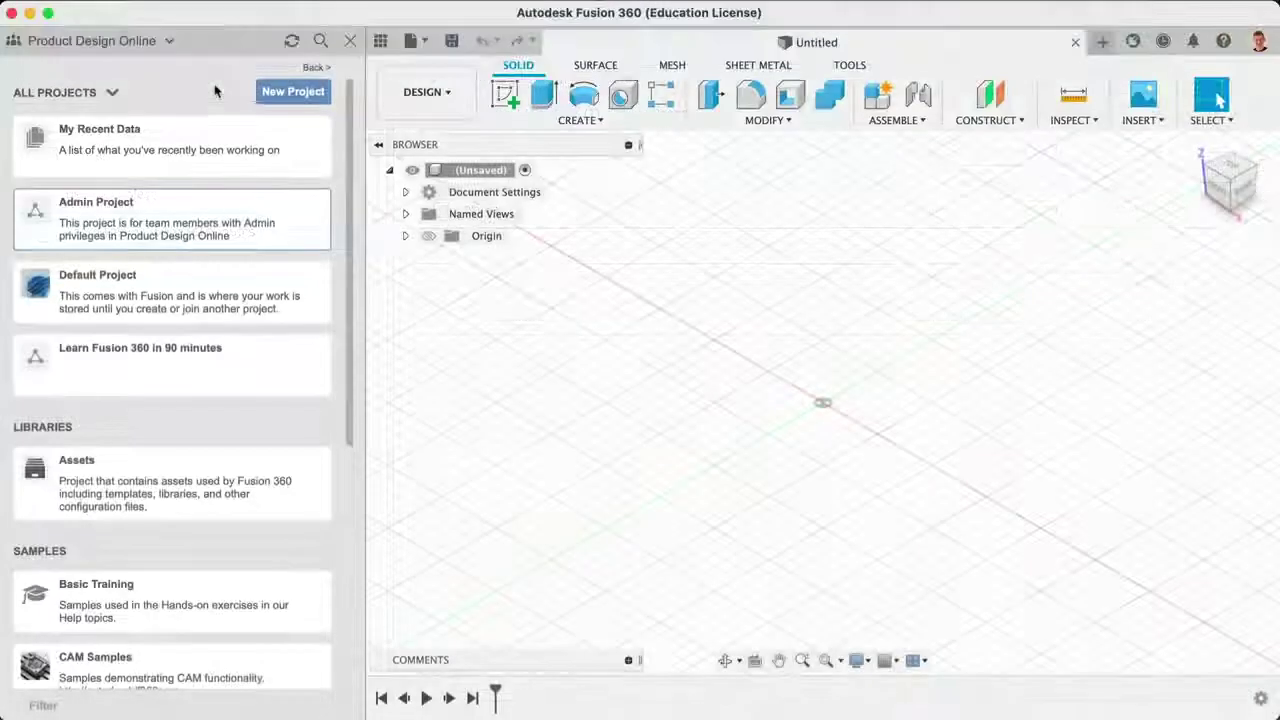
# Step: Search all data for 'tea kettle' and select the Tea Kettle Assembly result
pyautogui.click(319, 41)
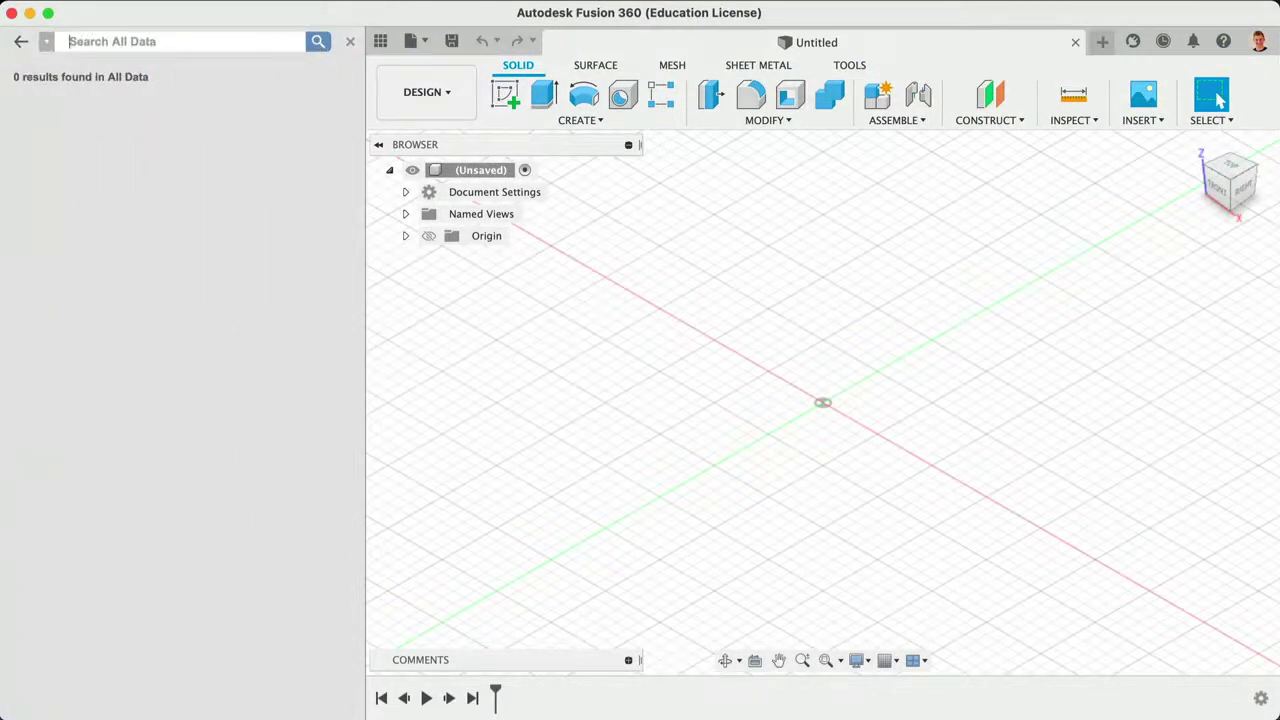
pyautogui.write('tea kettle')
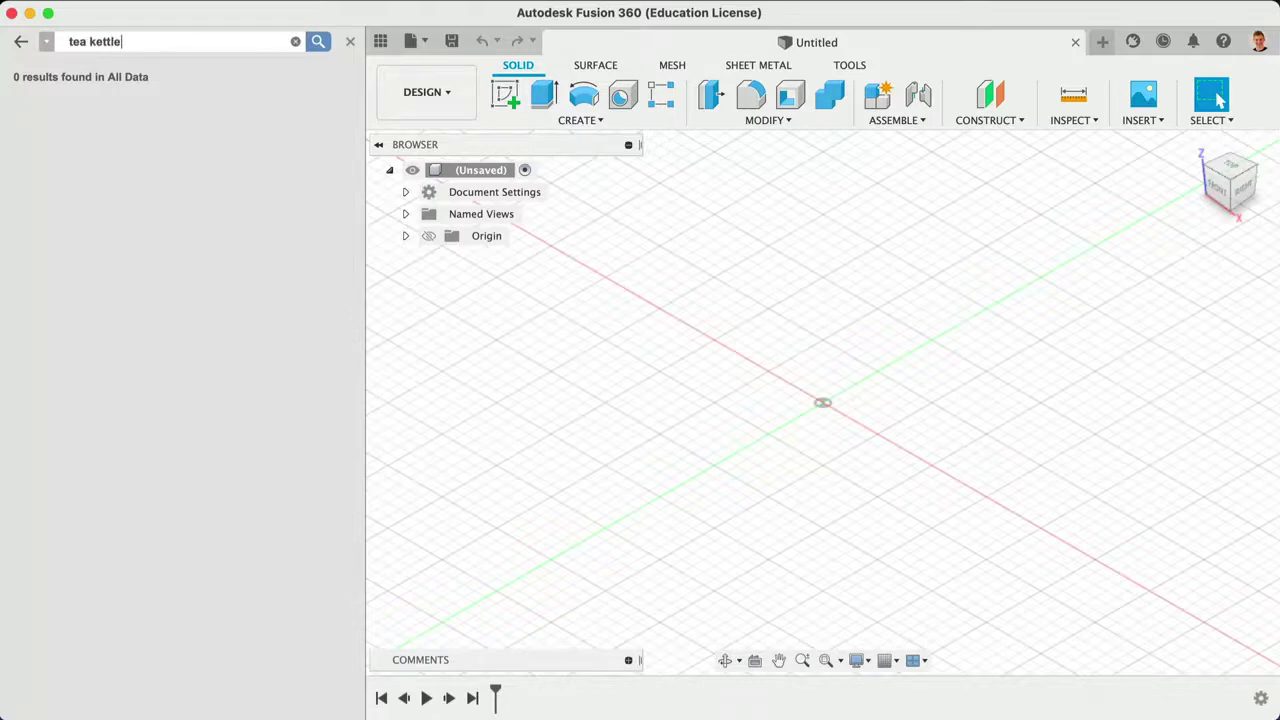
pyautogui.press('Return')
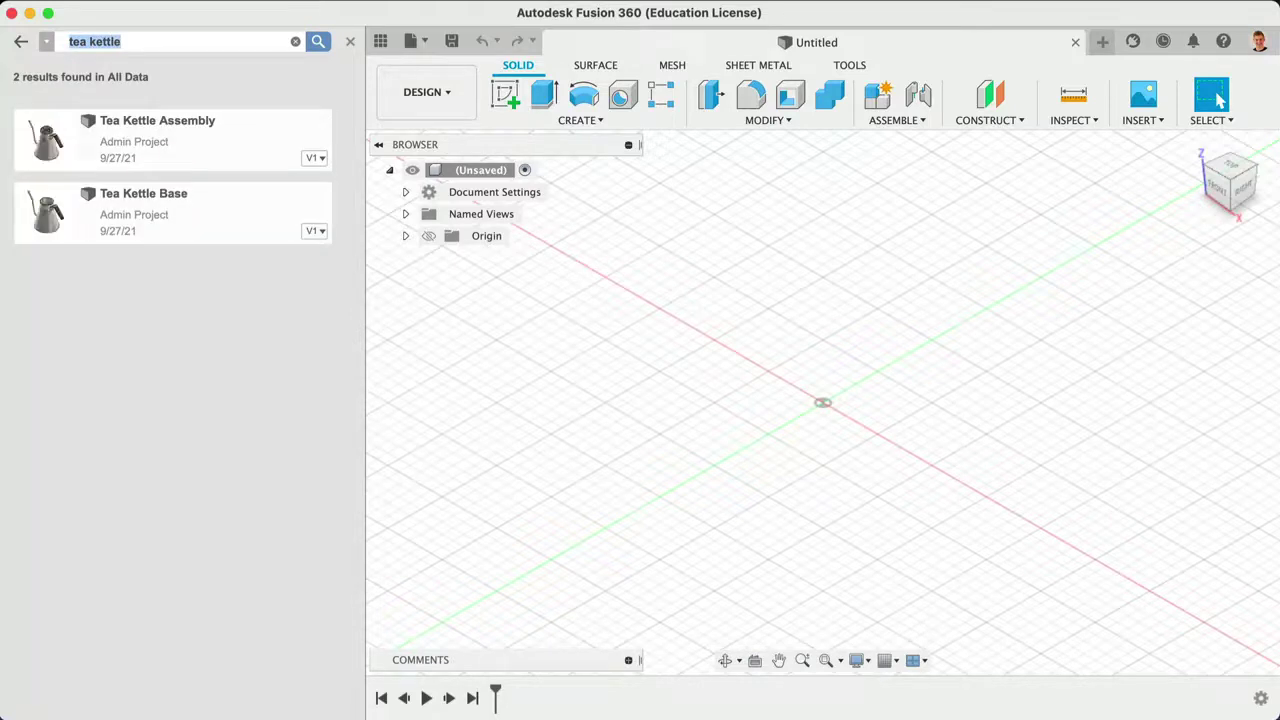
pyautogui.click(224, 126)
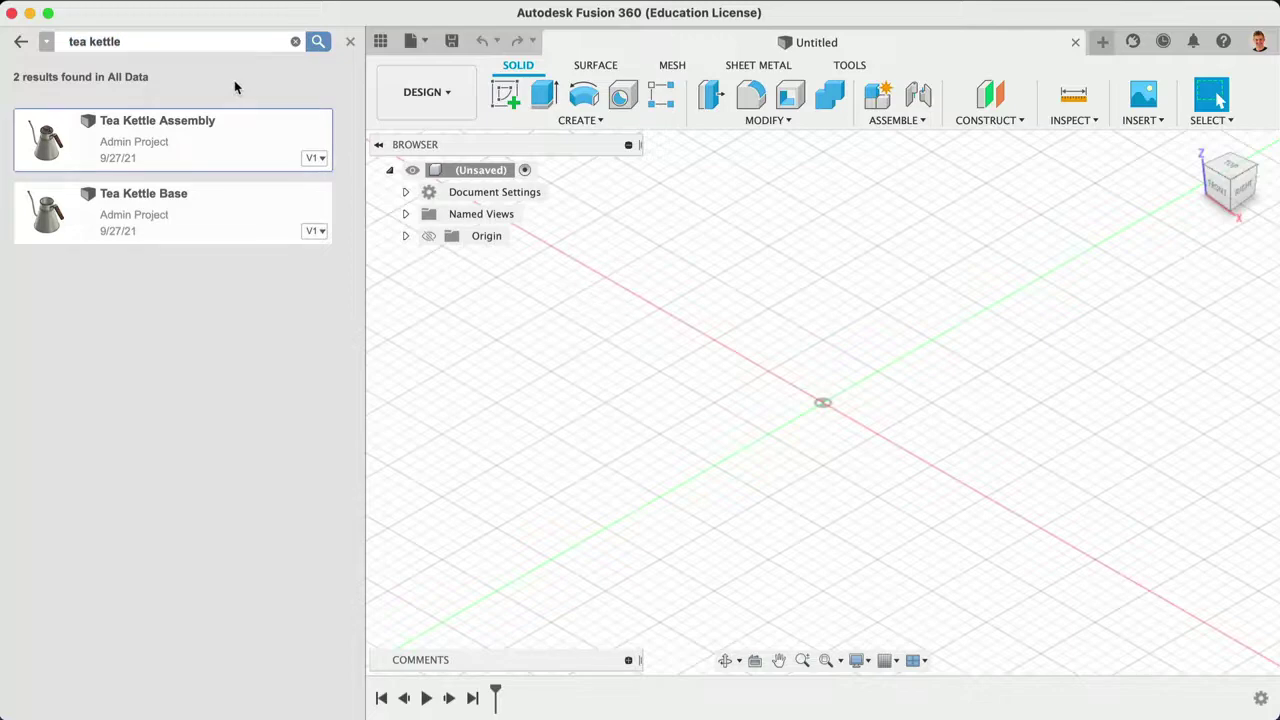
# Step: Close the Data Panel, leaving the empty grid canvas of the untitled design in full view
pyautogui.click(351, 42)
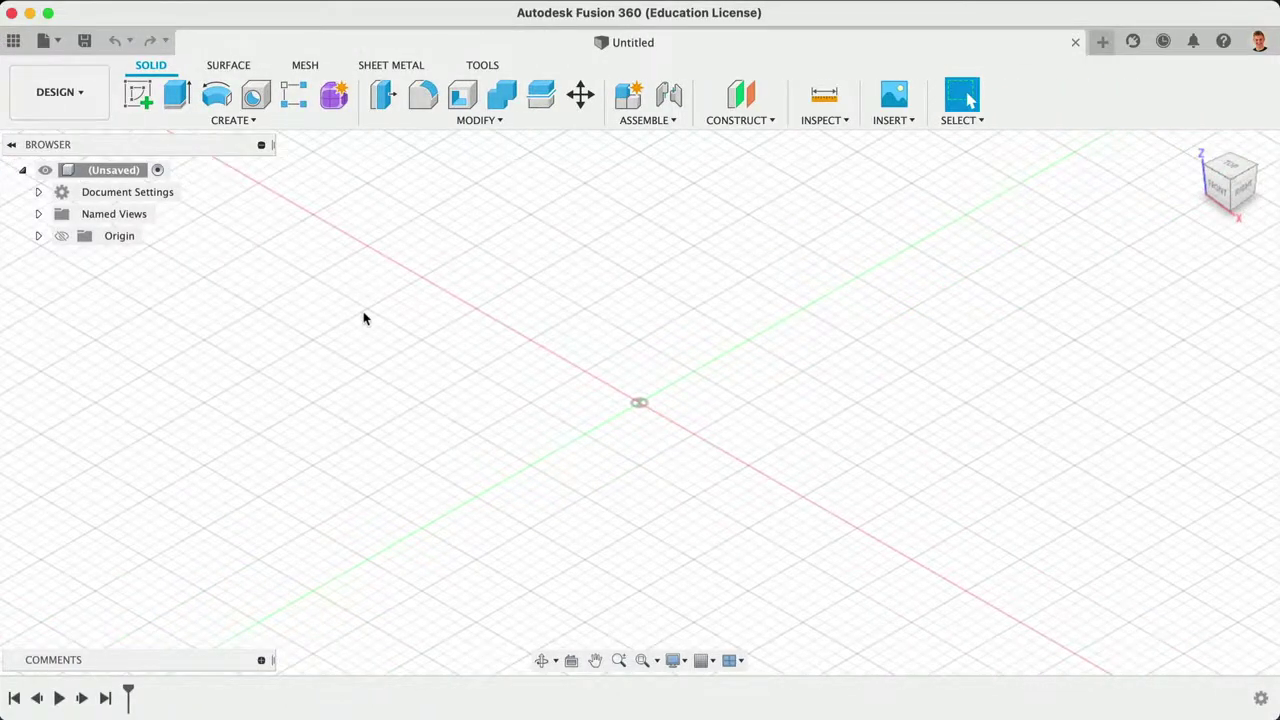